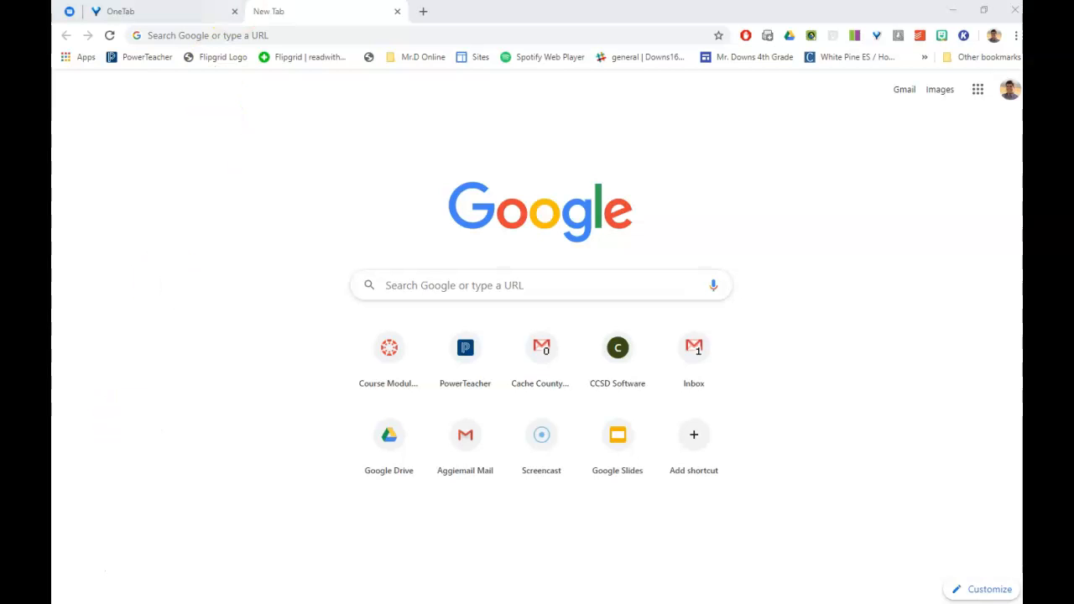
- Go to meet.google.com, start a new meeting without a nickname, and join it
left_click(233, 28)
type("meet.google.com")
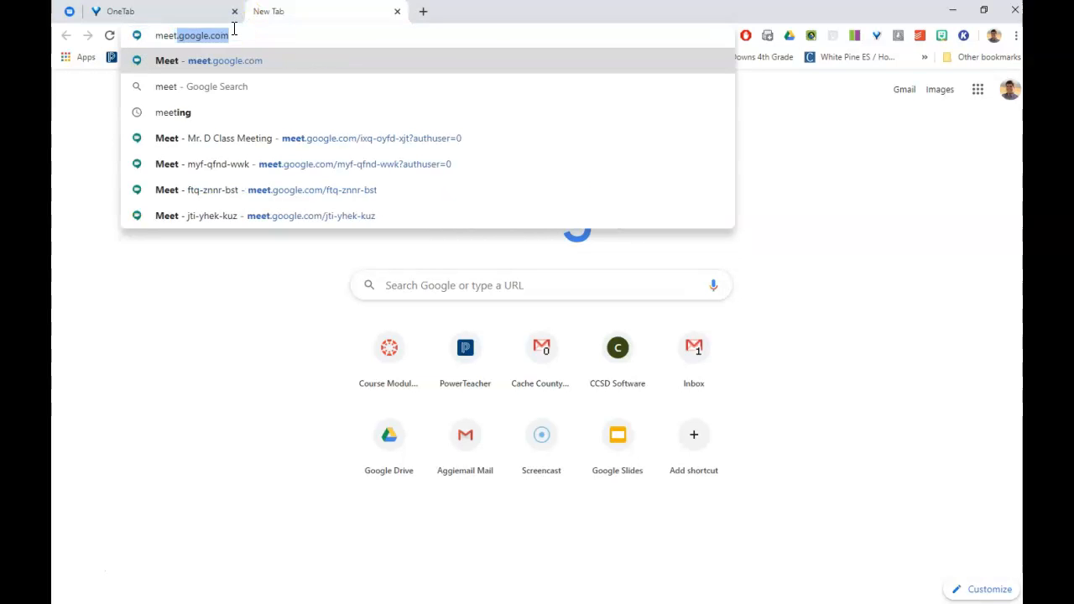
key("Return")
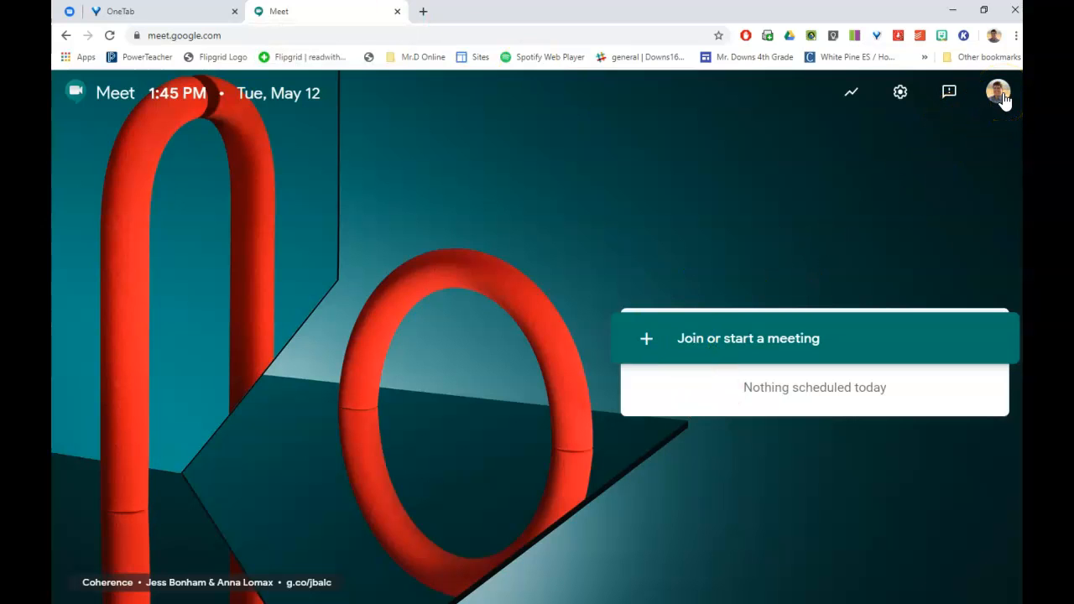
left_click(685, 338)
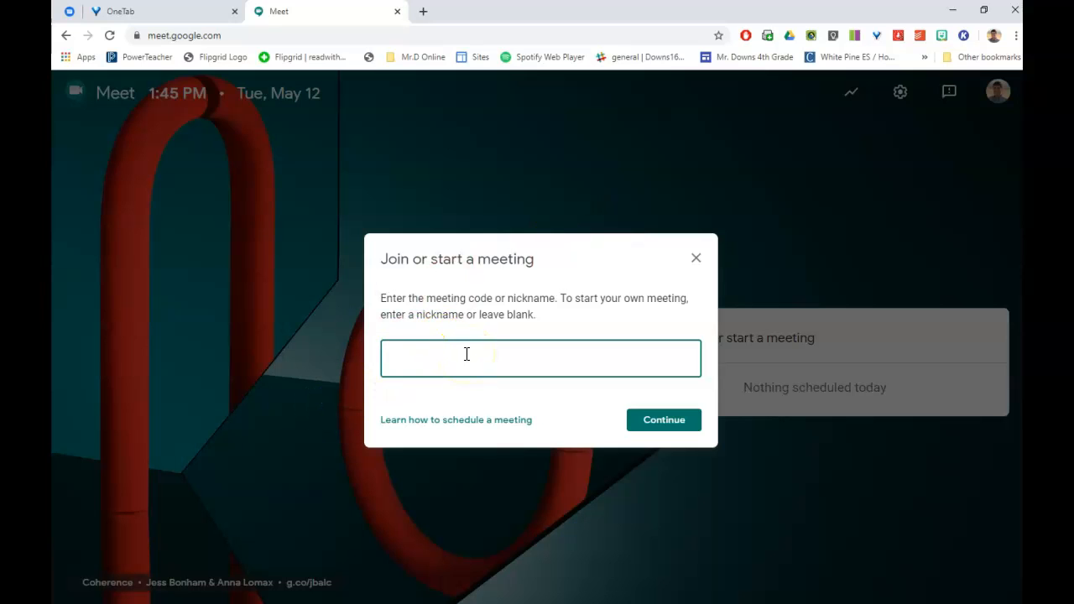
left_click(650, 421)
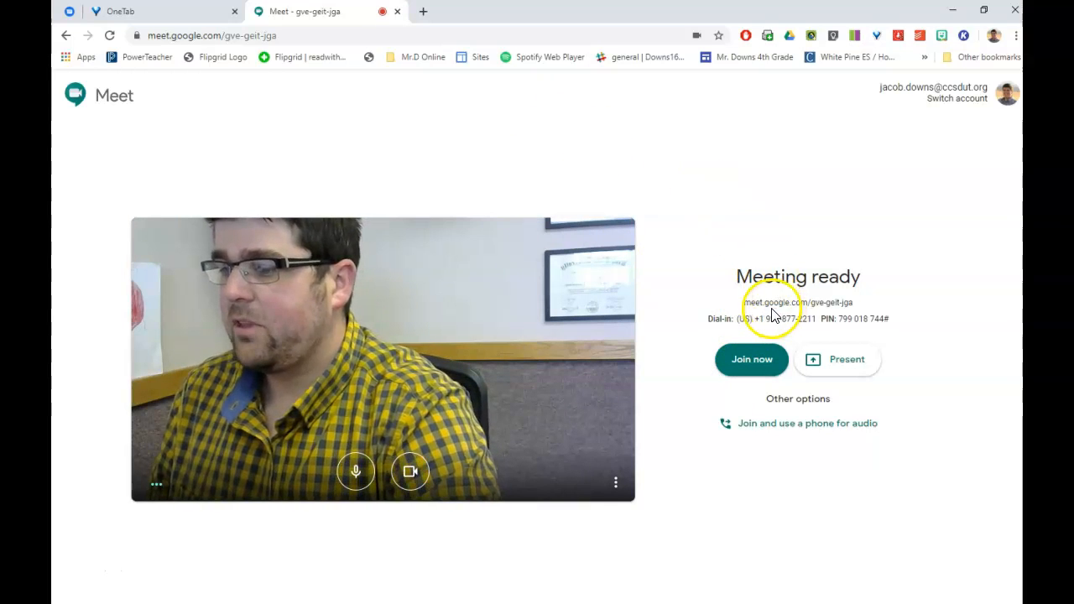
left_click(726, 360)
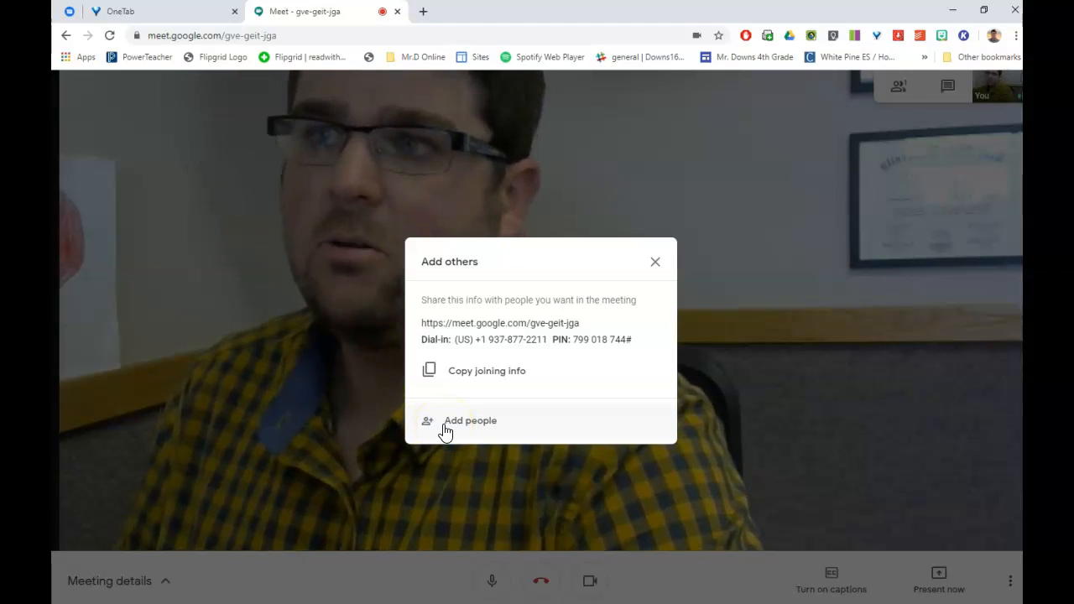
- Copy the meeting's joining info and paste the link, dial-in number and PIN into the body of a new Gmail message
left_click(434, 372)
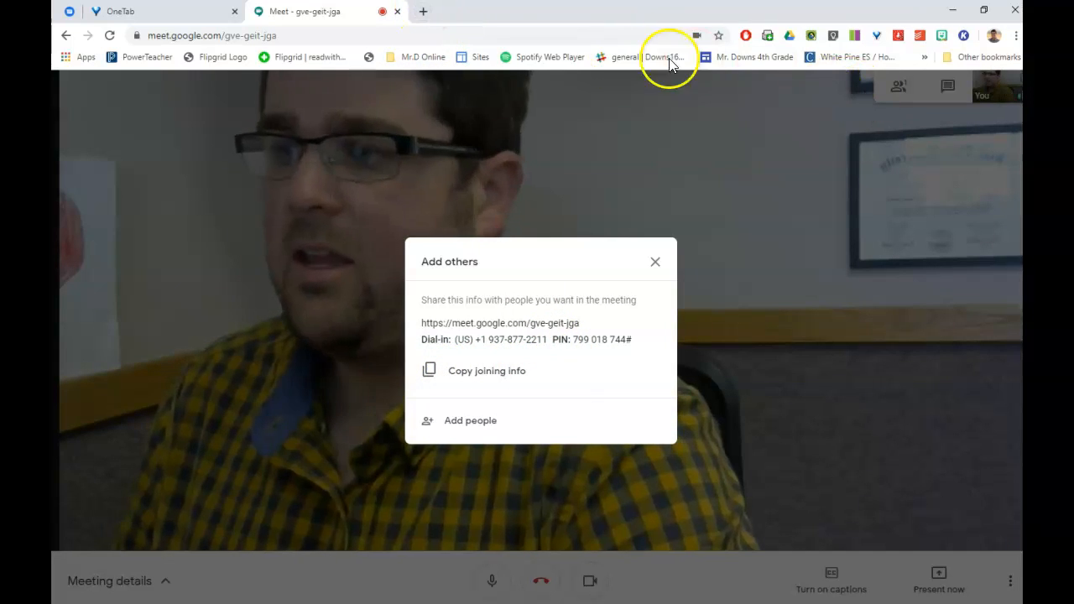
left_click(423, 11)
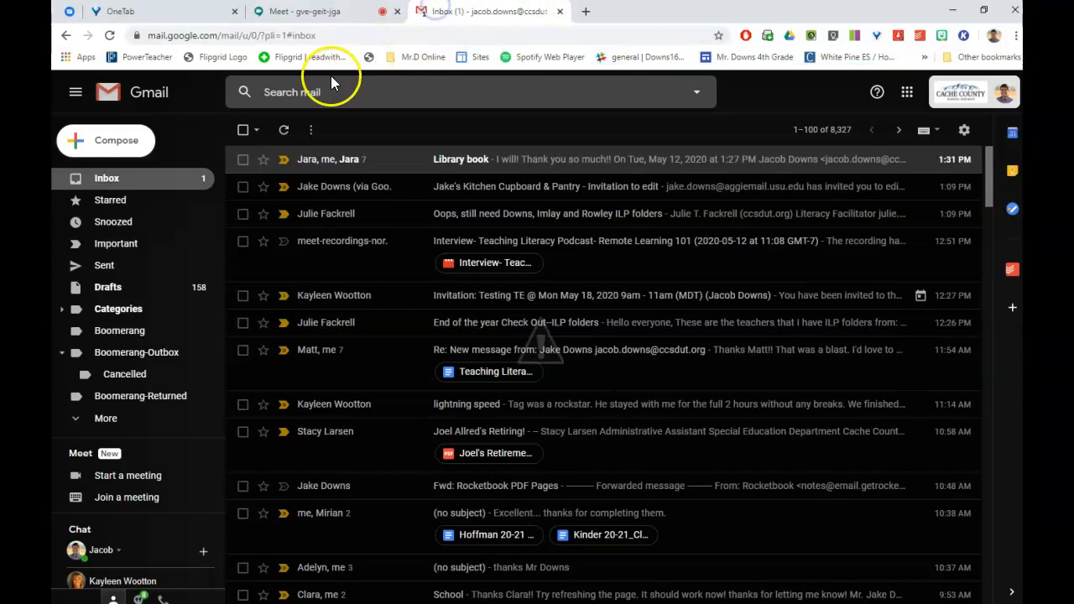
left_click(127, 139)
left_click(651, 323)
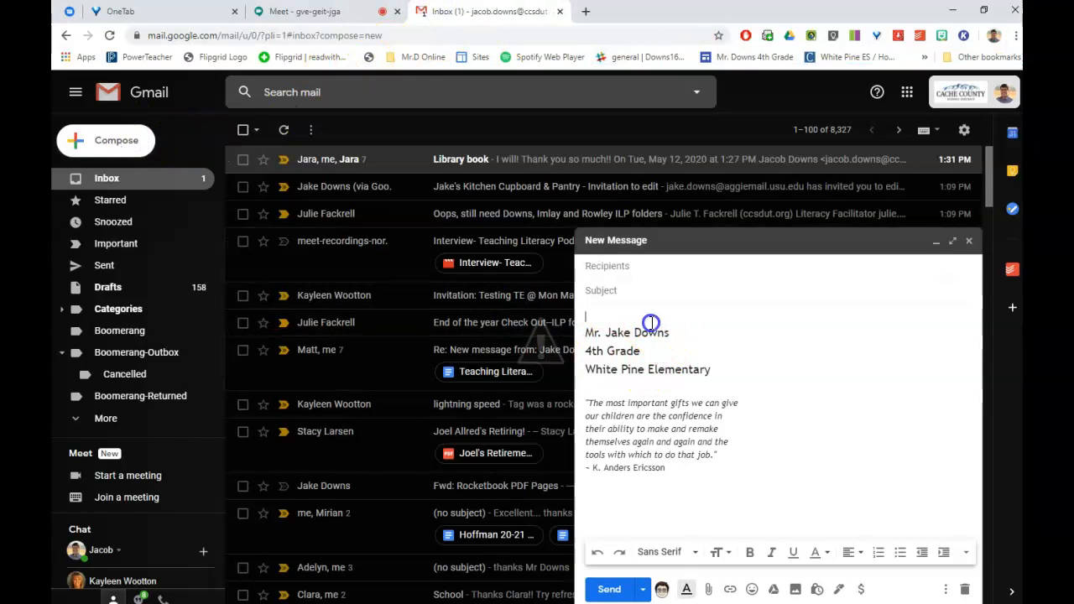
key("Return")
key("Return")
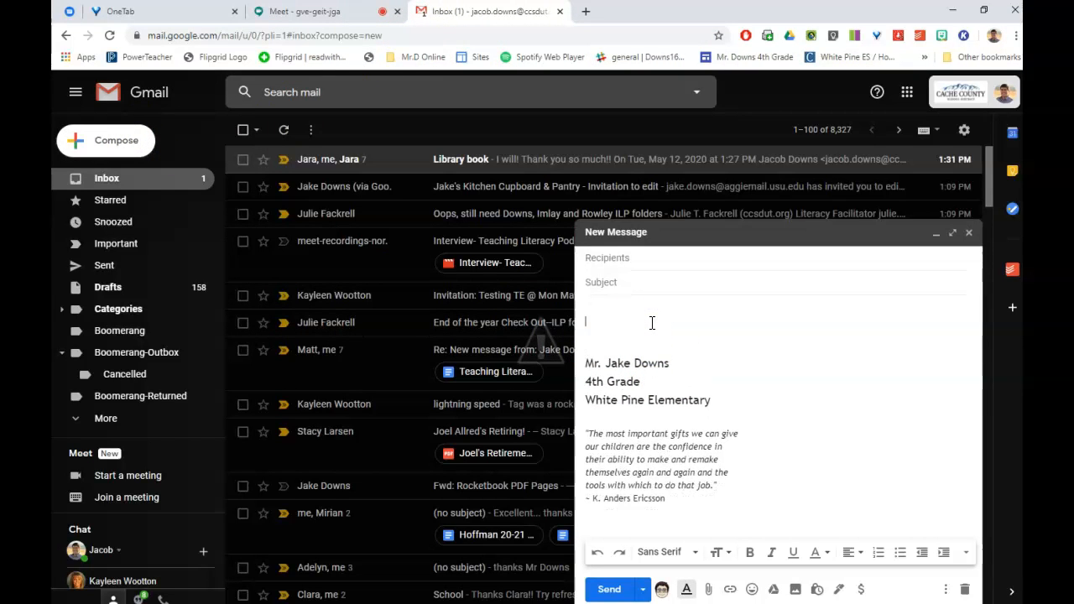
key("ctrl+v")
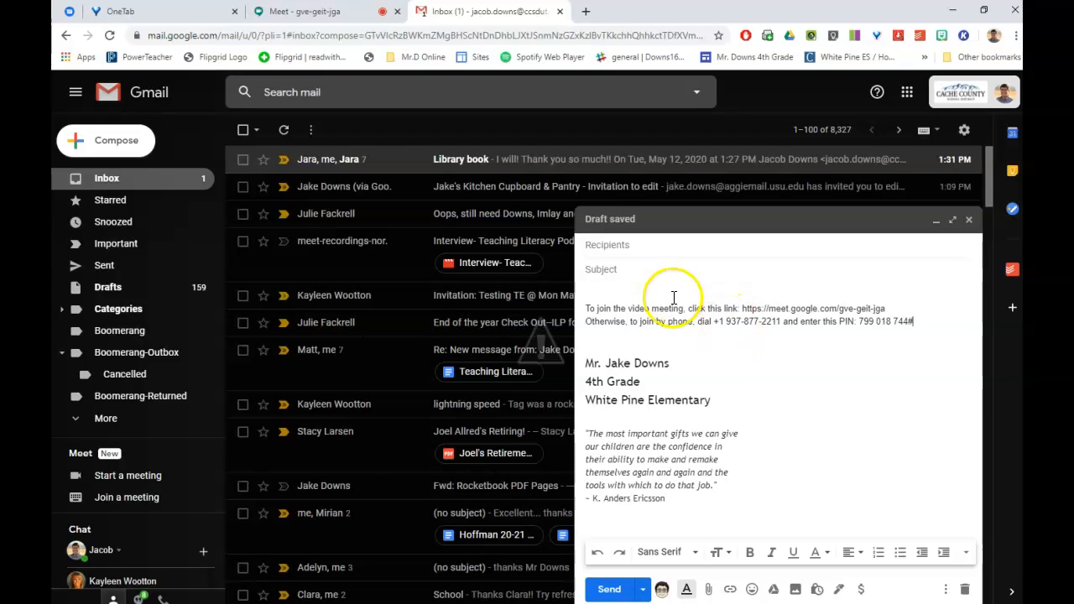
left_click(627, 290)
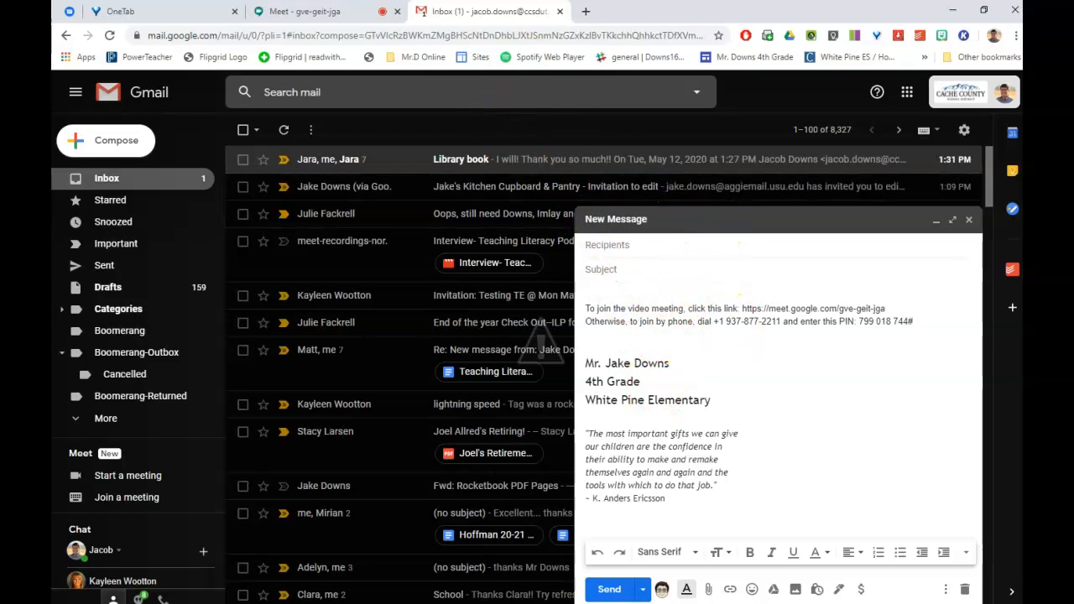
- Leave the current meeting and return to the Google Meet home screen
left_click(366, 10)
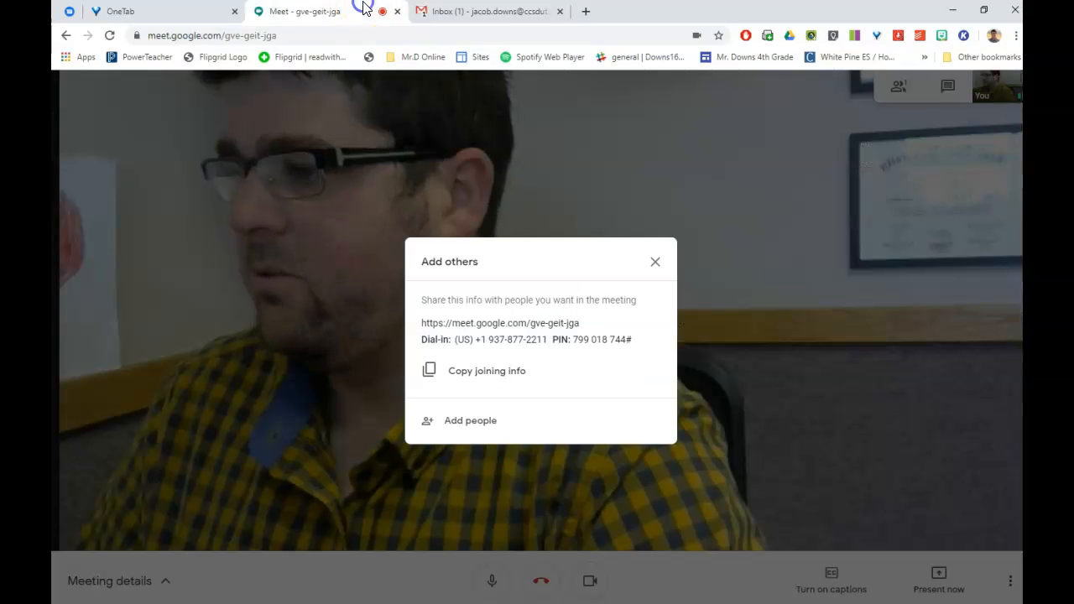
left_click(655, 262)
left_click(543, 578)
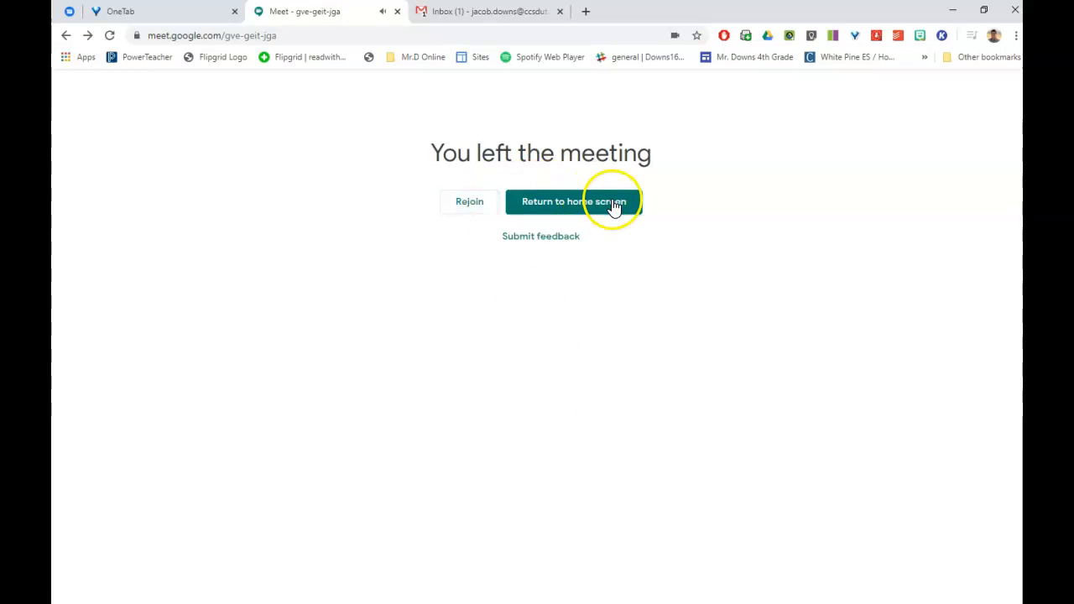
left_click(585, 207)
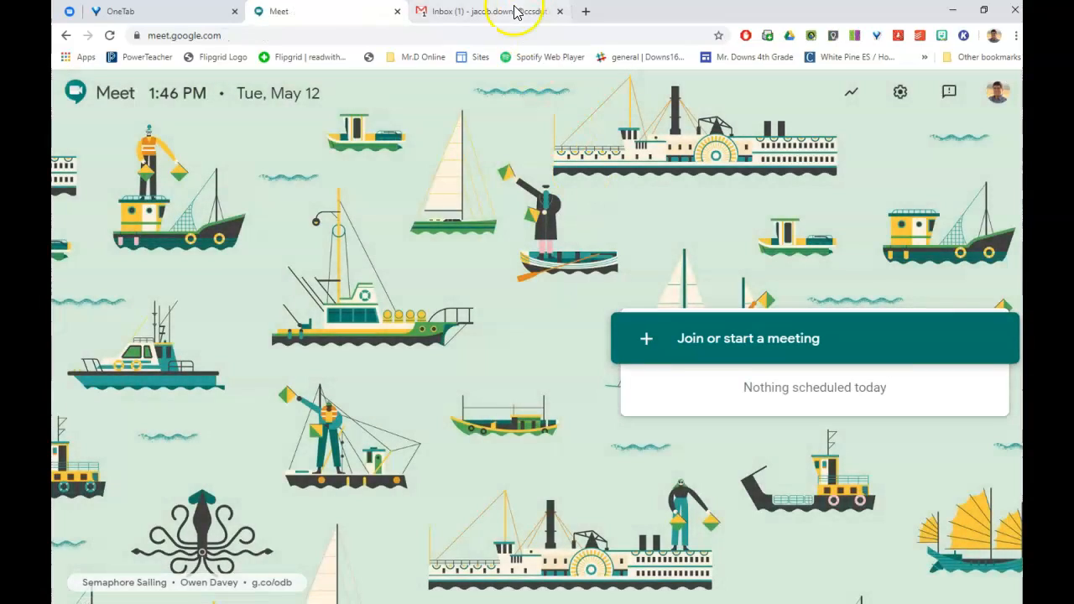
left_click(514, 10)
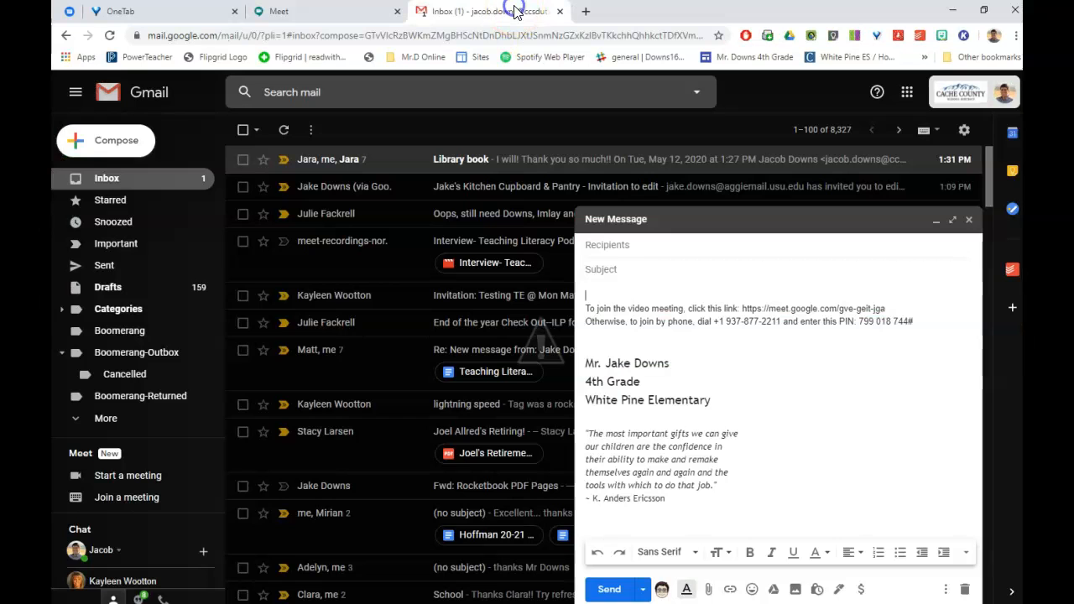
left_click(335, 11)
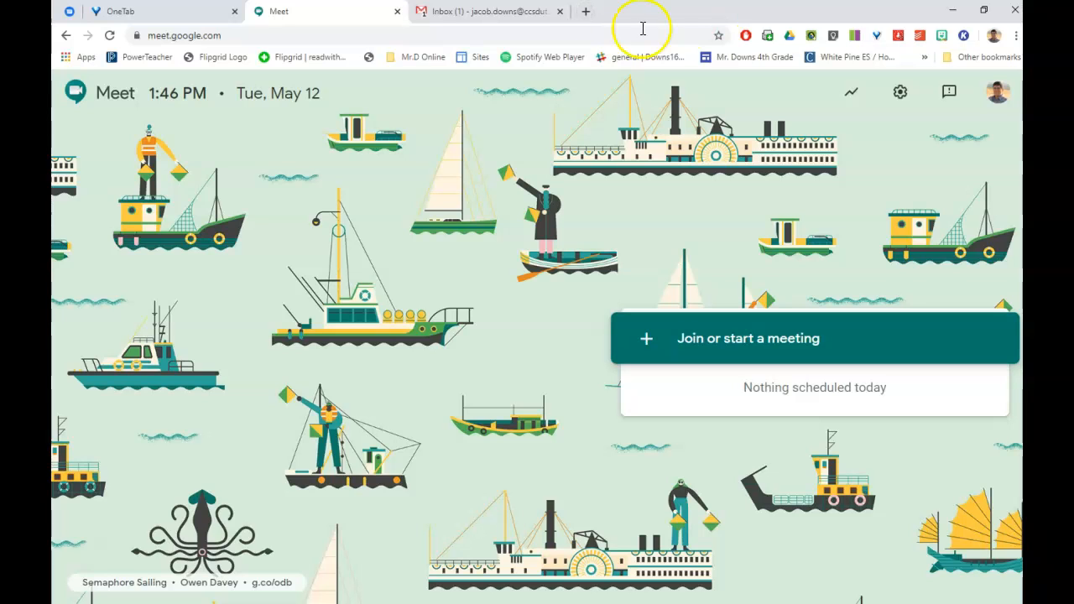
- Open Google Calendar in a new tab and start a May 15, 2020 event titled "Mrs. B Class Meeting"
left_click(588, 13)
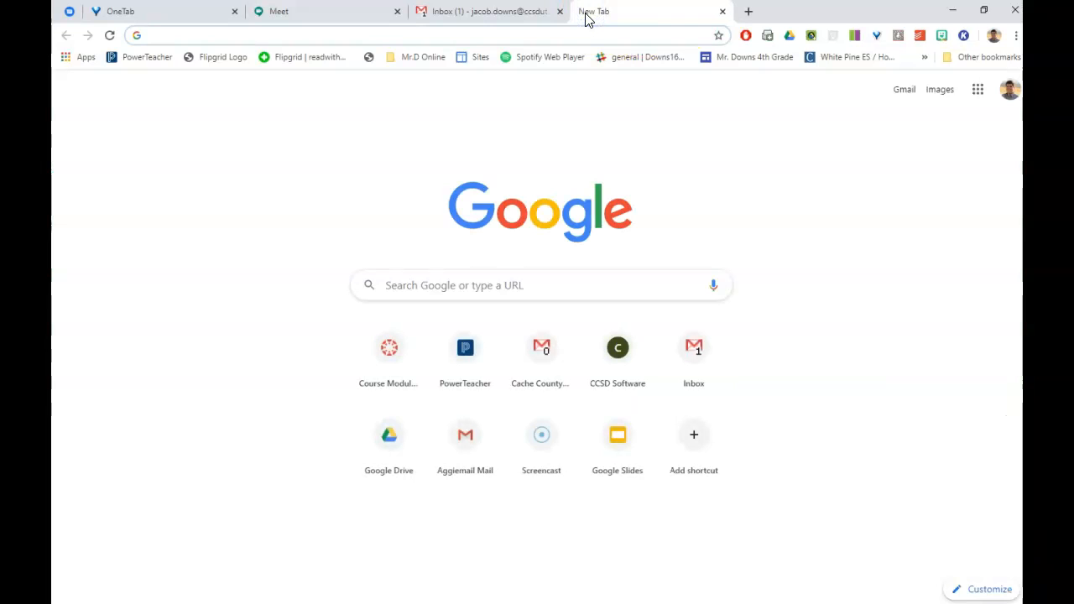
type("calendar")
key("Return")
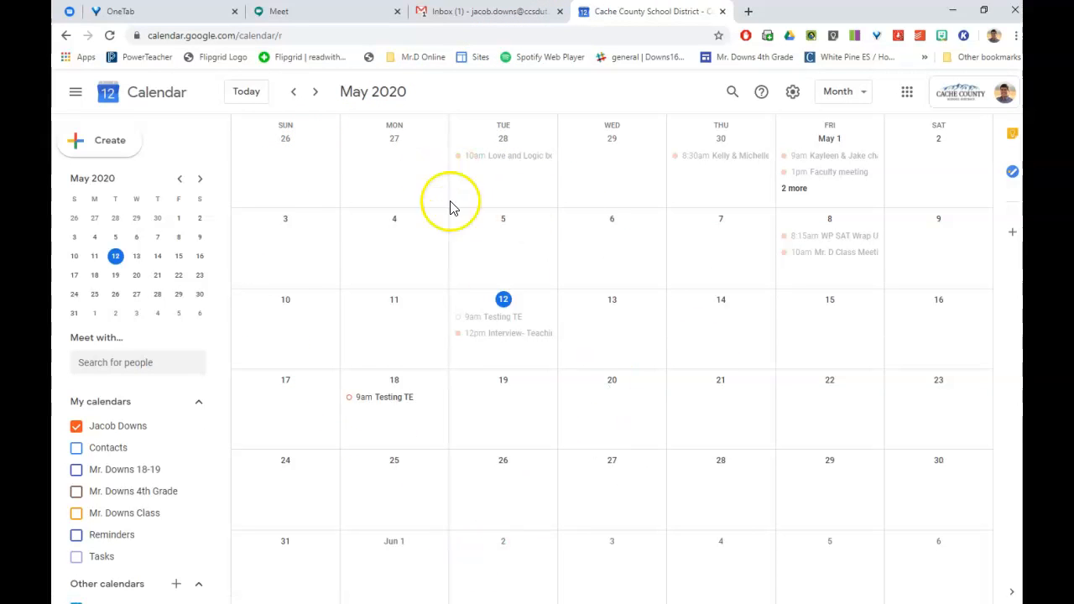
left_click(817, 326)
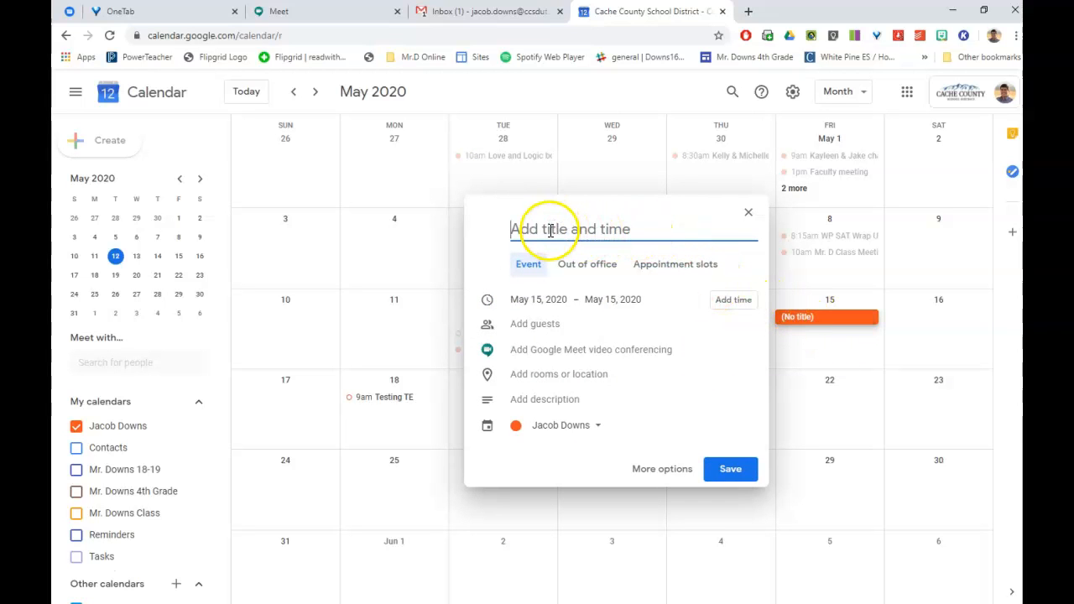
type("Mrs. B Class Meeting")
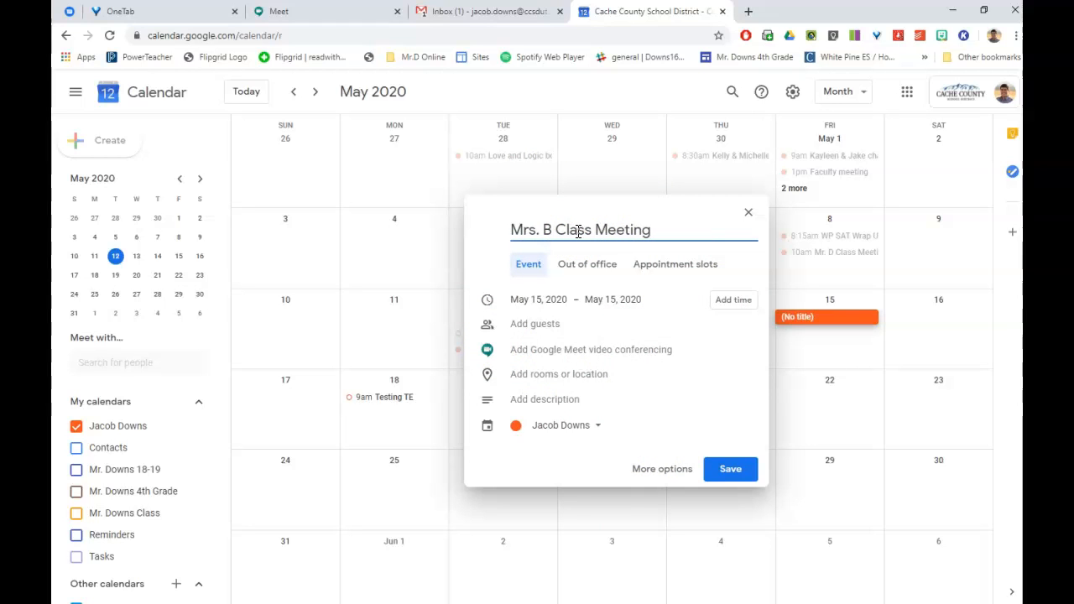
- In the event's full options, turn off all-day and set the time from 11:00am to 12:00pm
left_click(654, 470)
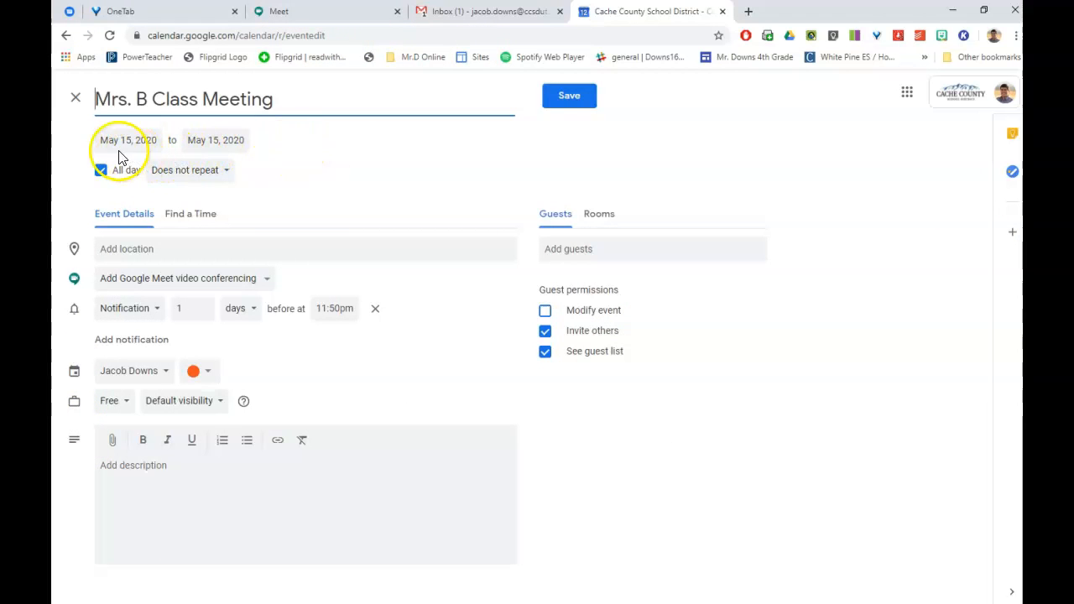
left_click(102, 174)
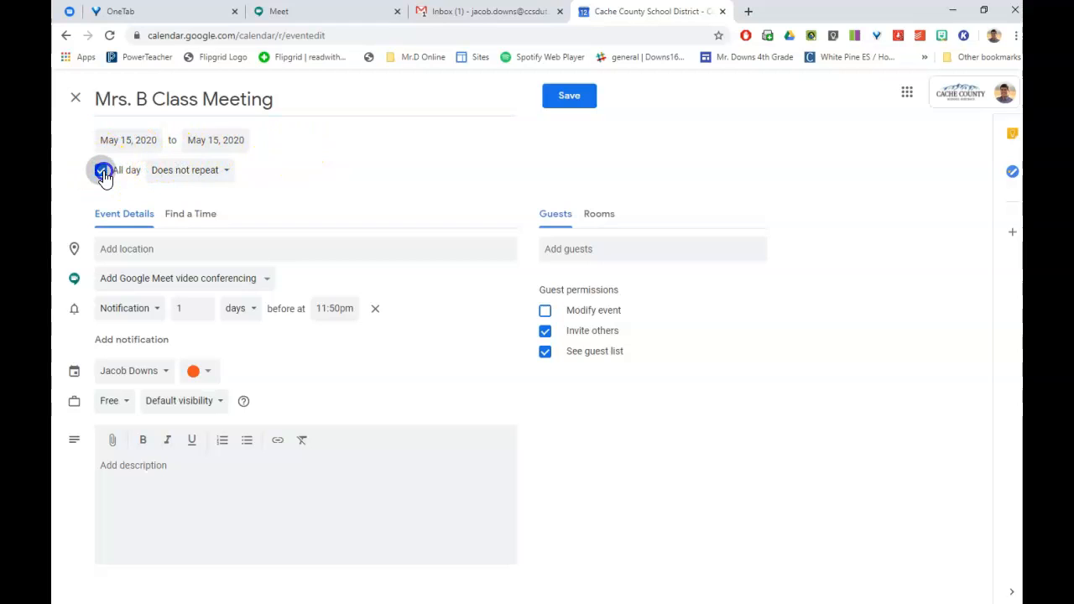
left_click(134, 140)
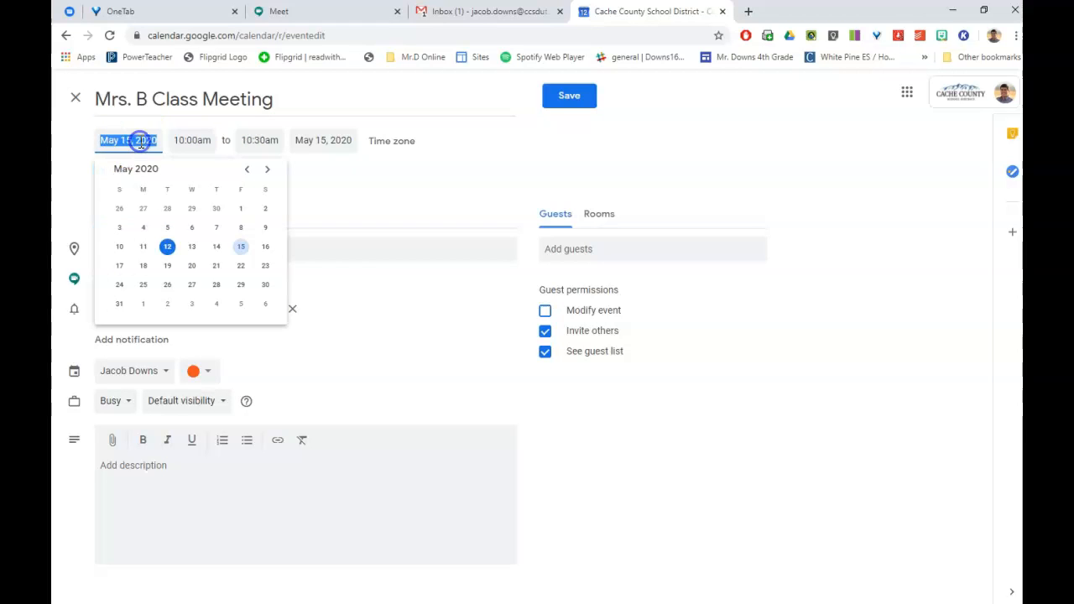
left_click(192, 140)
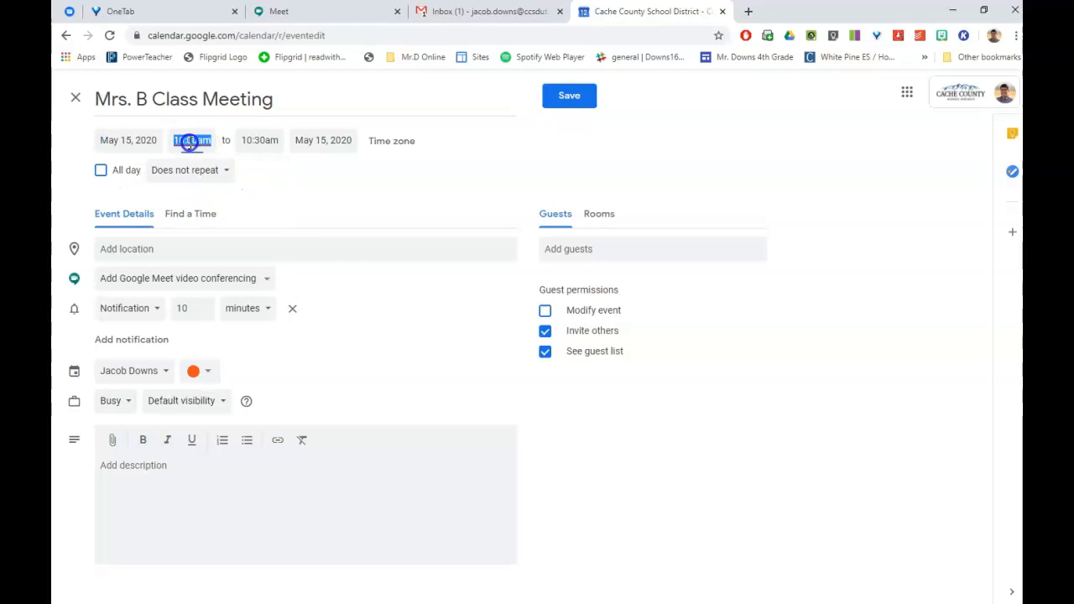
scroll(226, 252, "down", 2)
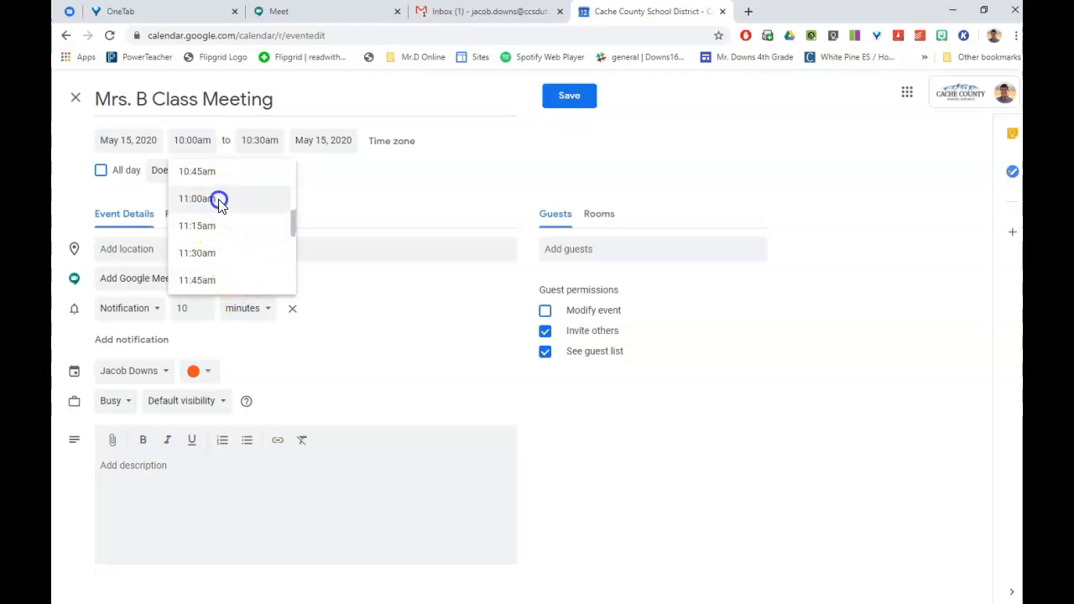
left_click(218, 198)
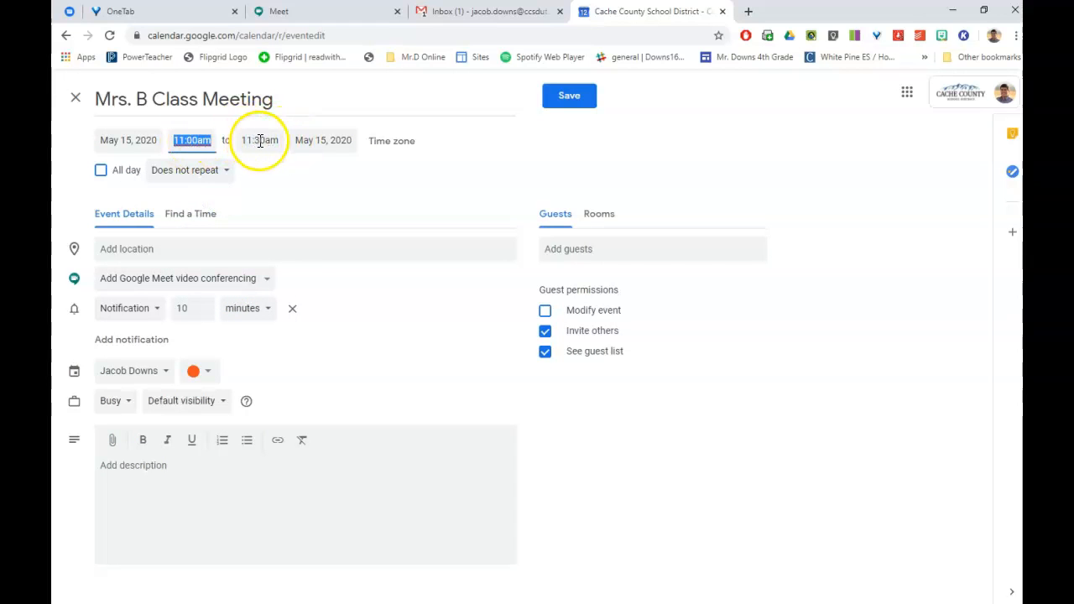
left_click(260, 140)
left_click(283, 278)
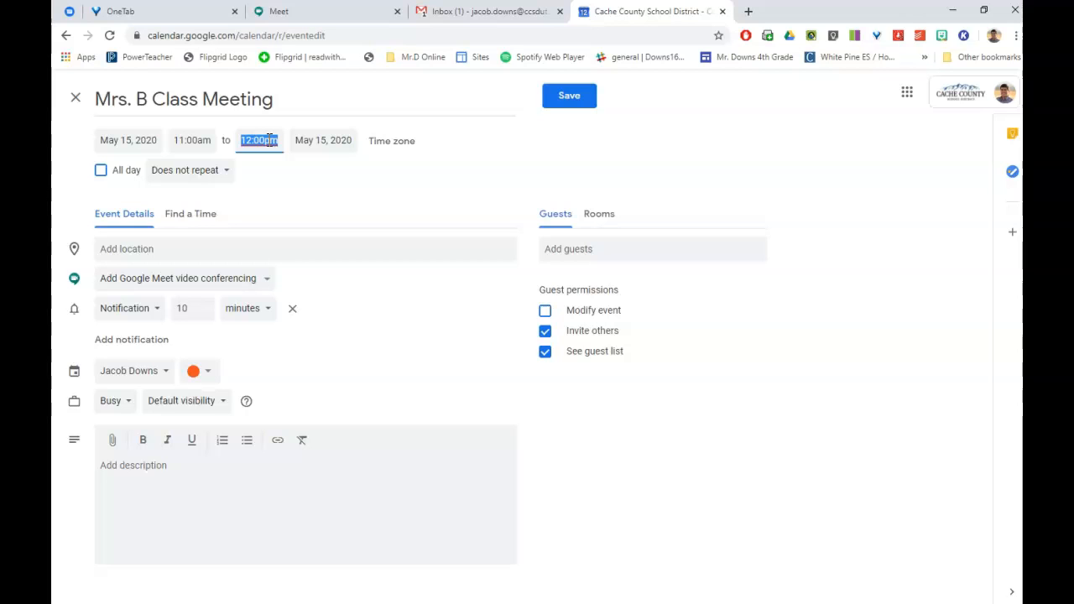
left_click(193, 140)
left_click(378, 186)
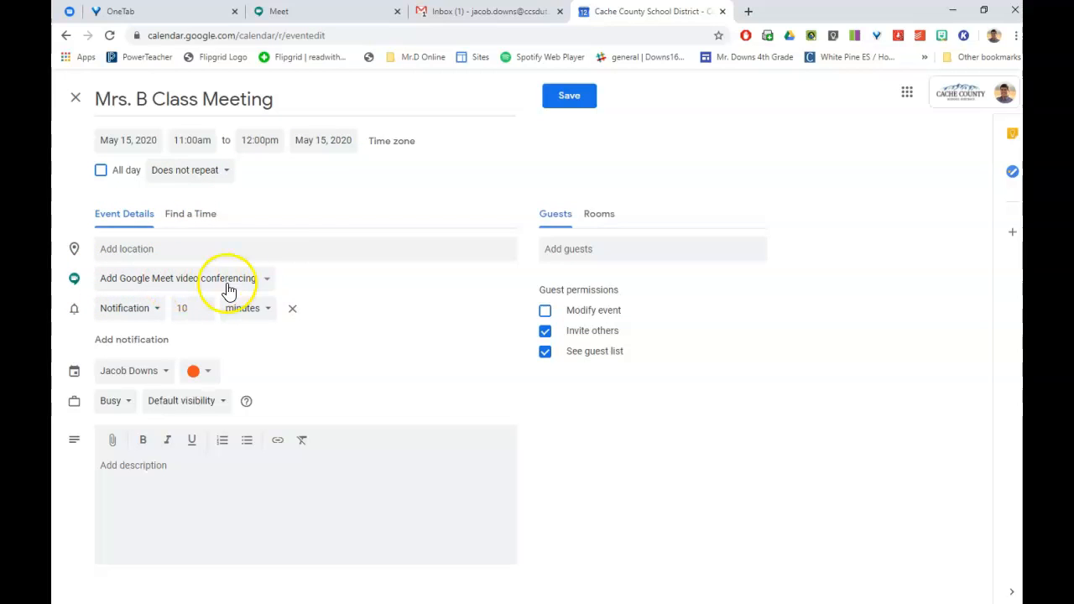
- Add Google Meet video conferencing to the event and expand its joining details
left_click(266, 280)
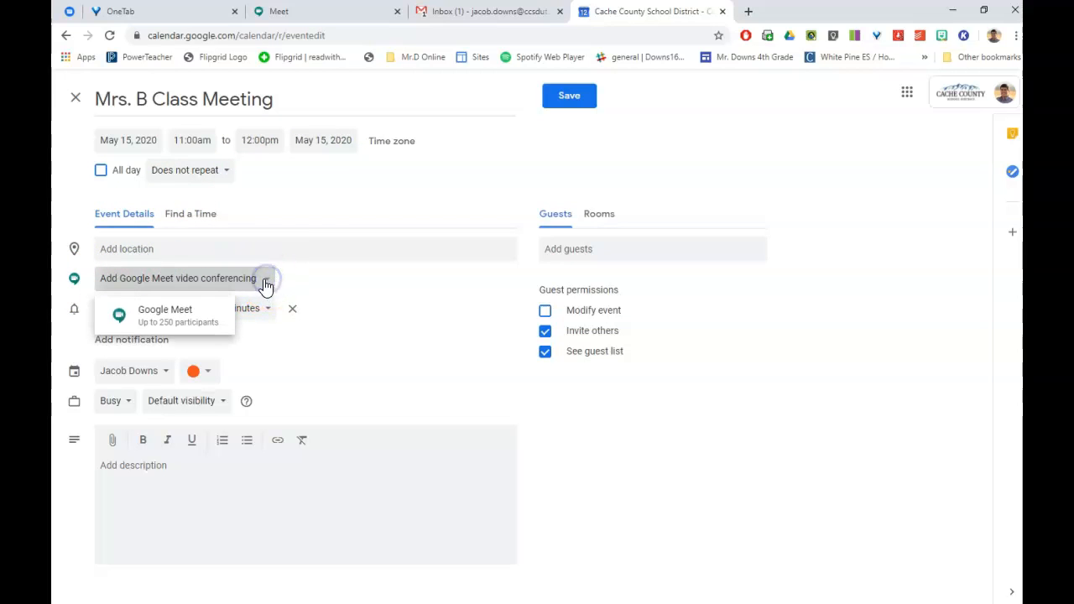
left_click(177, 285)
left_click(175, 317)
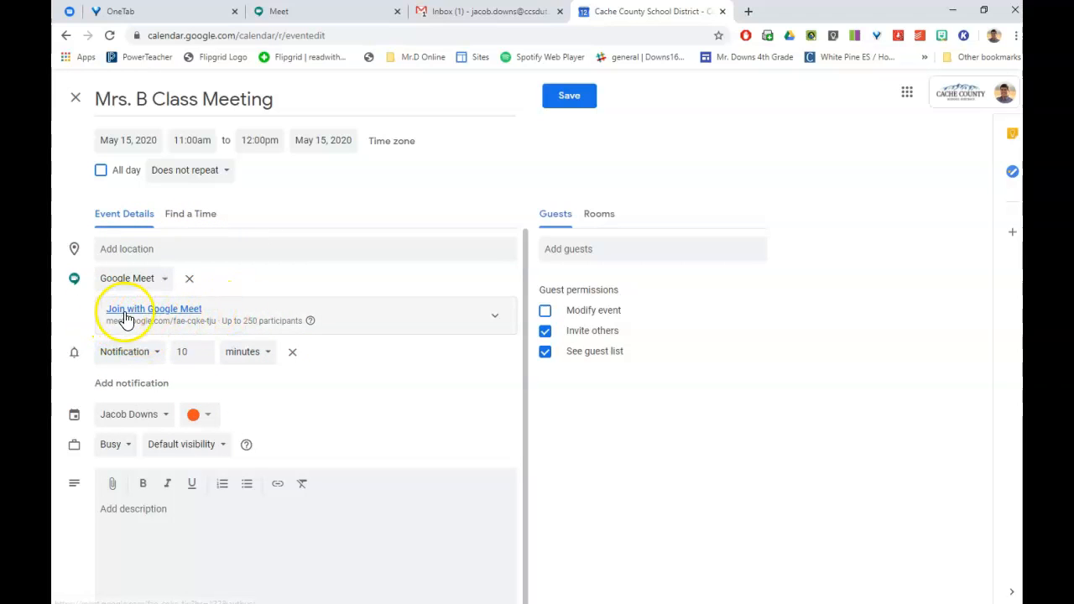
left_click(496, 317)
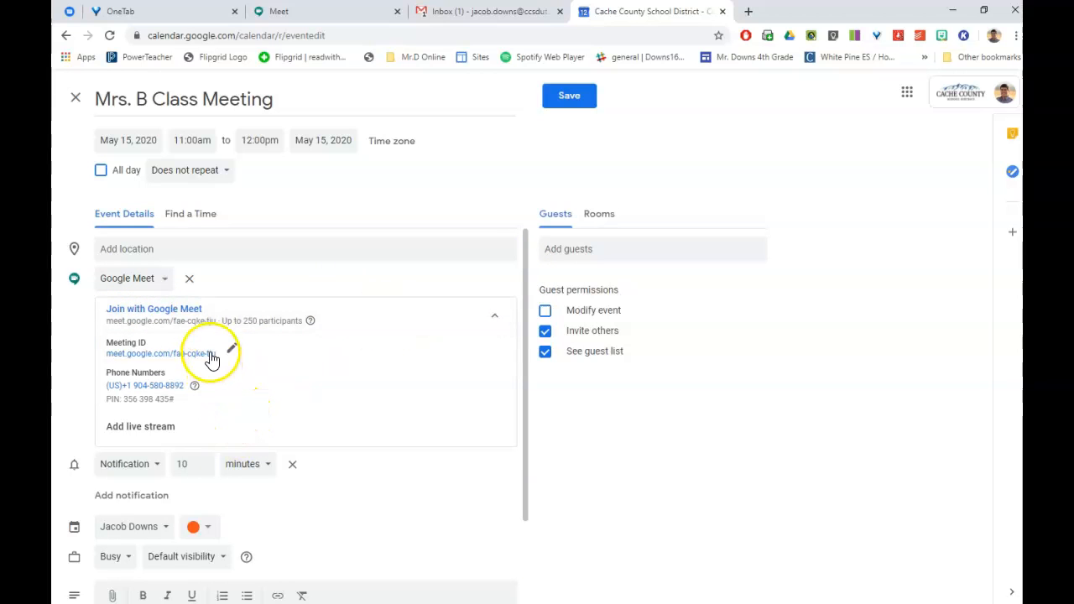
- Highlight the event's meeting ID, phone number and PIN to review what can be shared, leaving the text deselected
left_click_drag(190, 407, 107, 358)
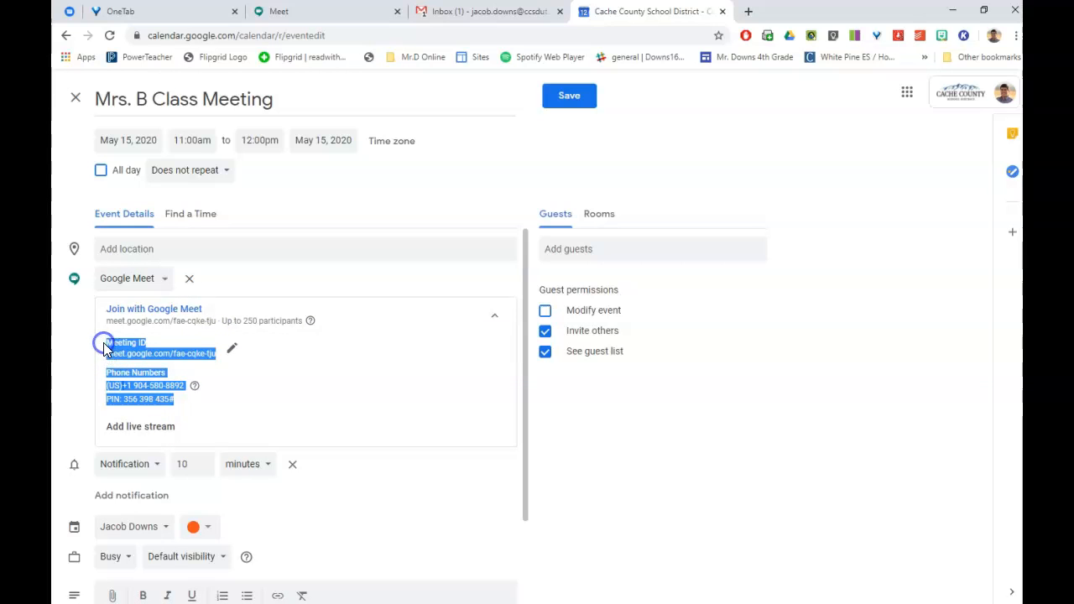
right_click(137, 352)
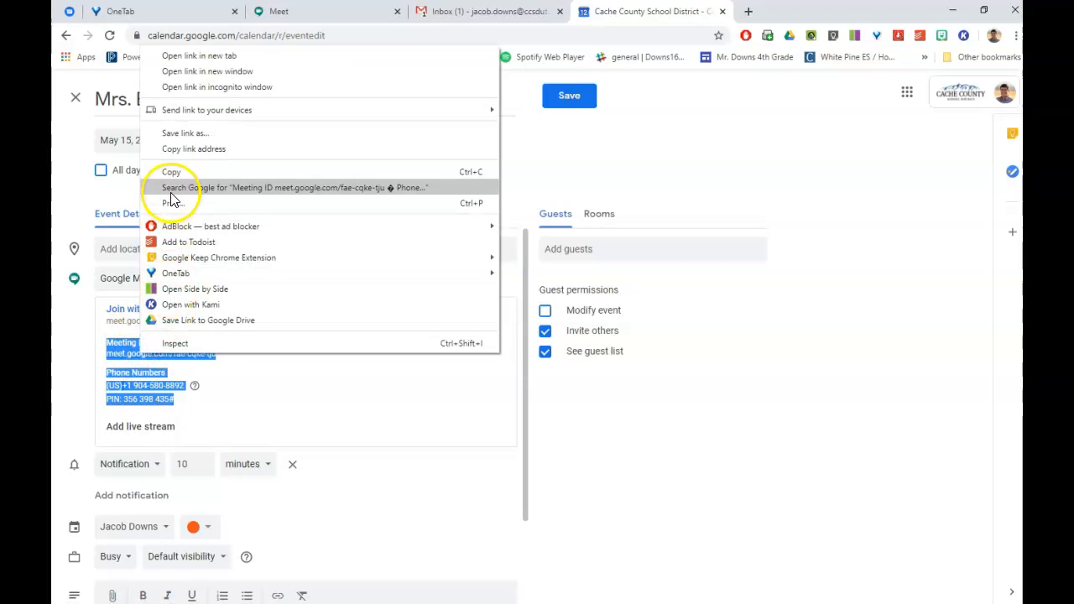
left_click(242, 401)
left_click_drag(187, 412, 101, 340)
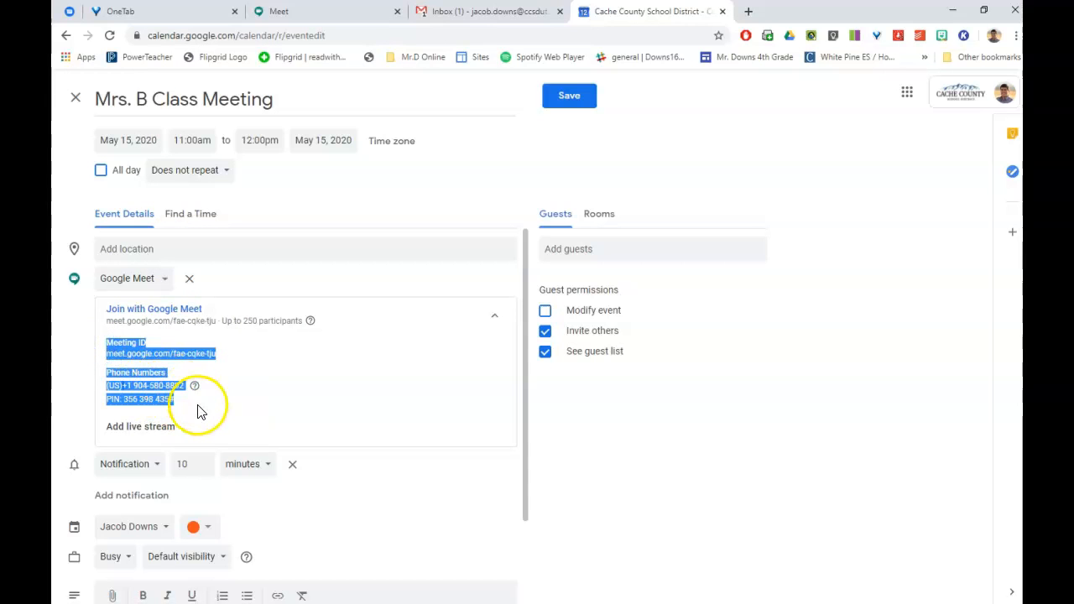
left_click(302, 392)
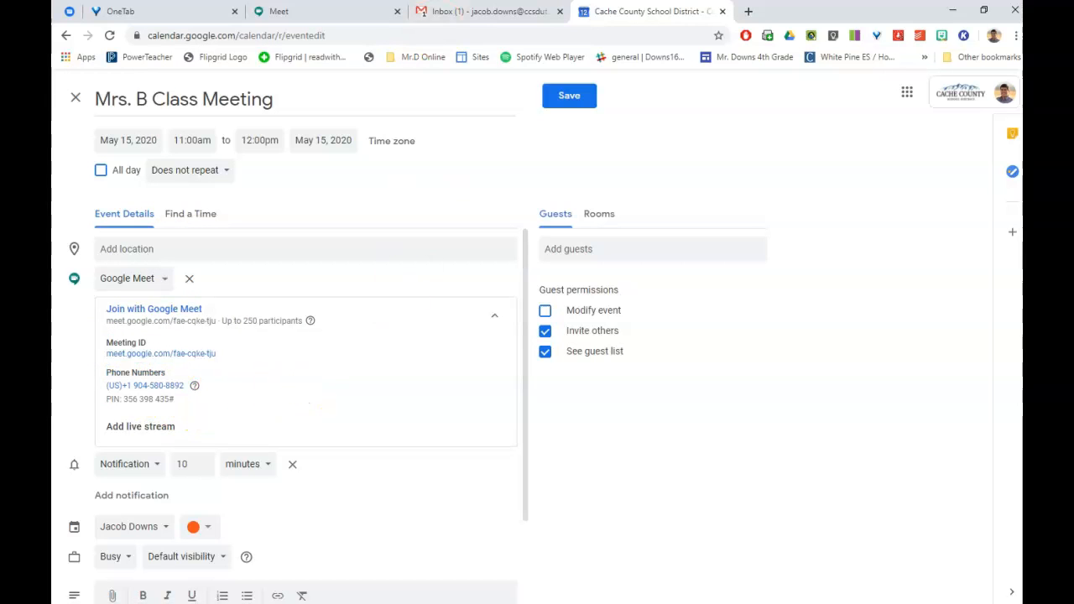
- Switch to Gmail and paste the calendar event's meeting ID, phone number and PIN below the existing invitation text in the draft message
left_click(482, 10)
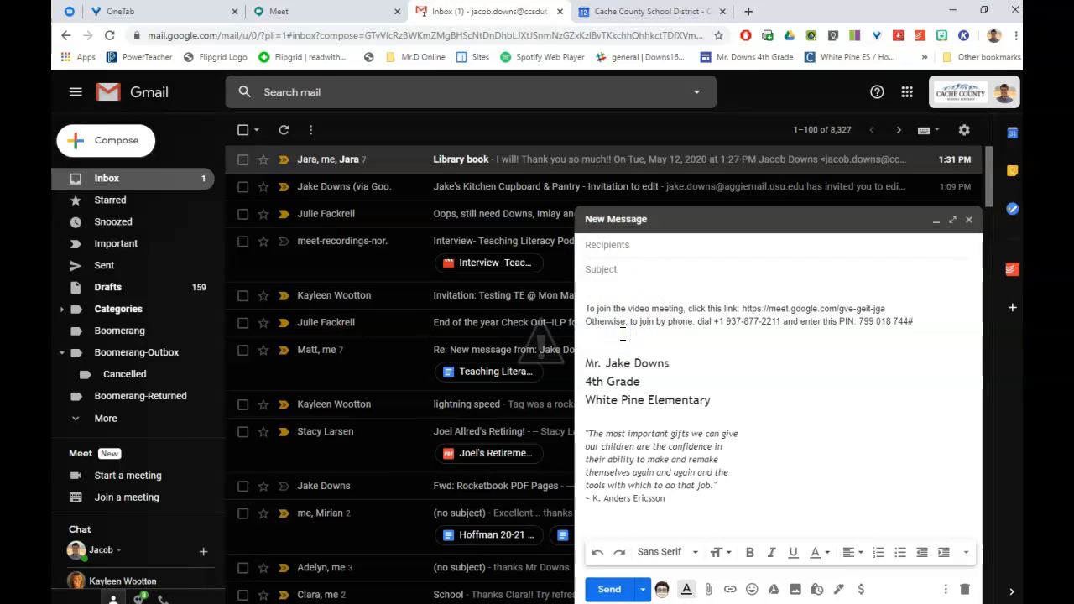
key("ctrl+v")
left_click(610, 283)
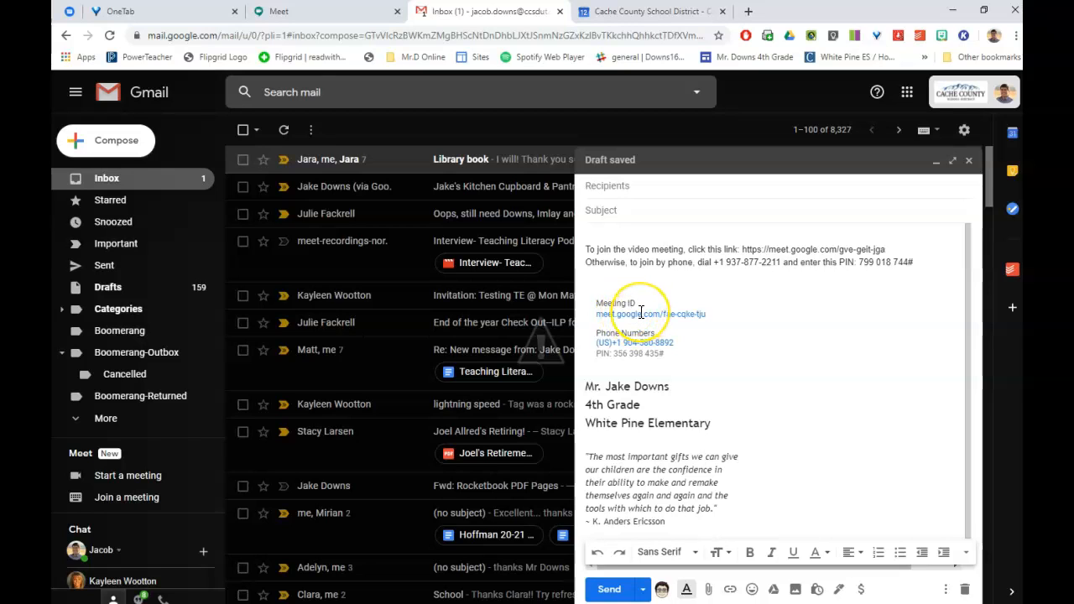
left_click(639, 312)
left_click(676, 285)
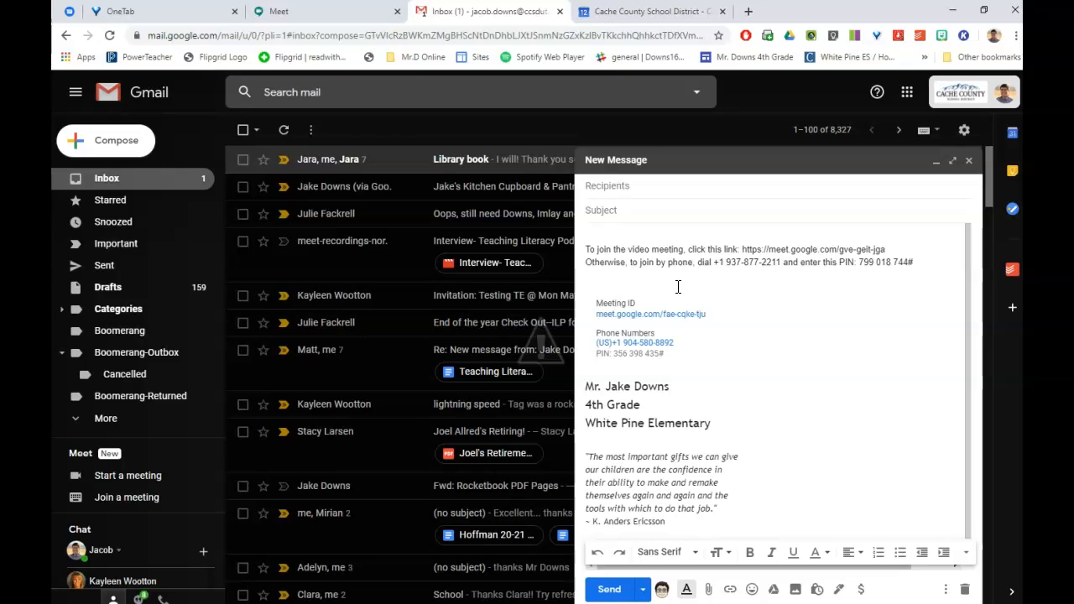
- Return to Google Calendar and save the "Mrs. B Class Meeting" event
key("ctrl+Tab")
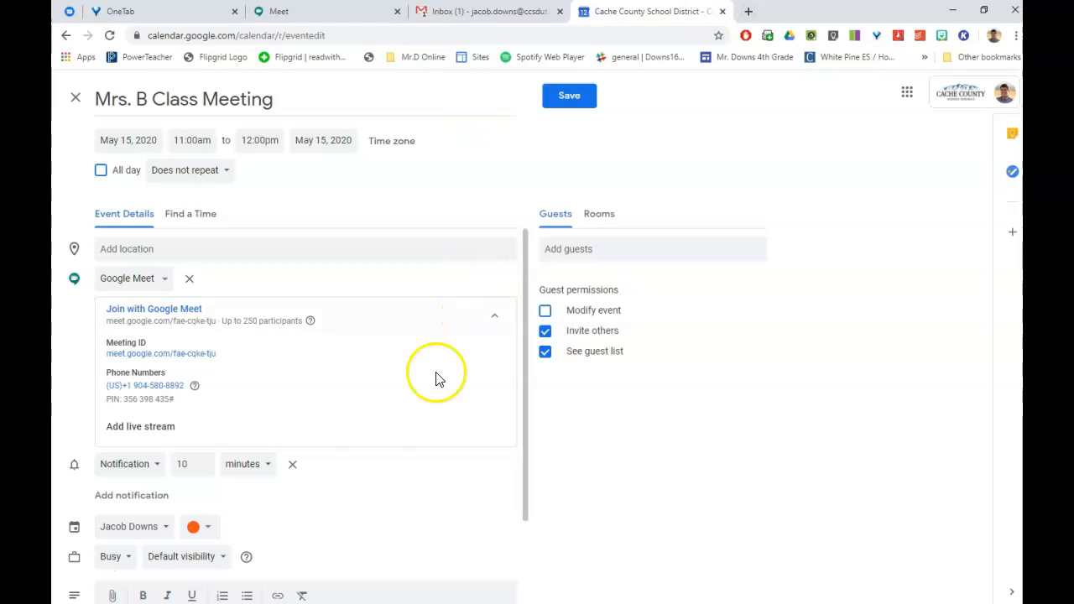
scroll(294, 343, "down", 2)
scroll(302, 359, "up", 2)
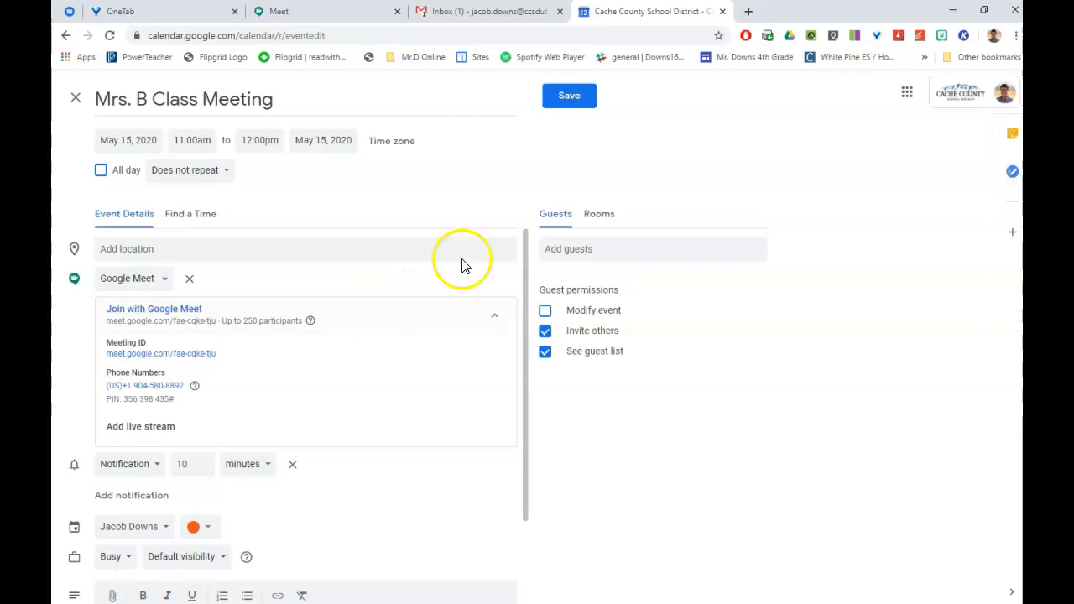
left_click(570, 99)
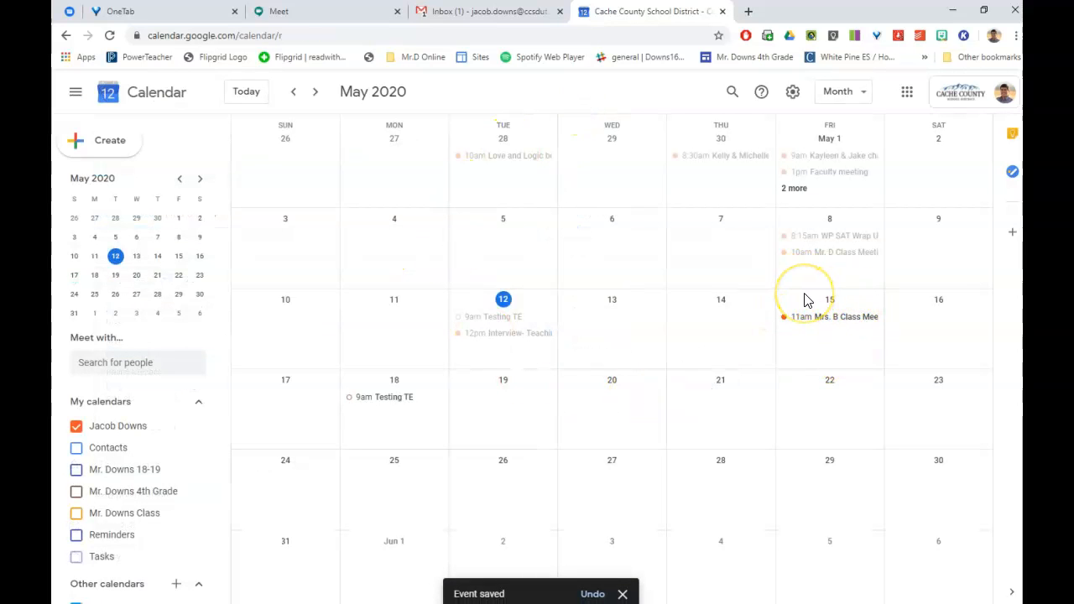
- View the saved May 15 class meeting's summary with its video and phone joining details, leaving the summary closed
left_click(817, 324)
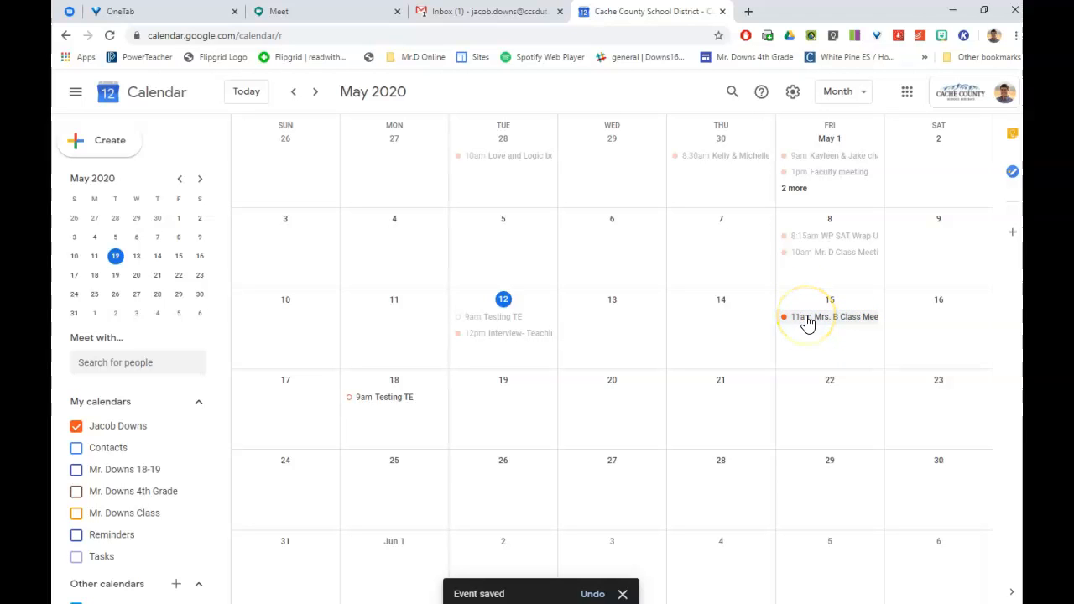
left_click(806, 324)
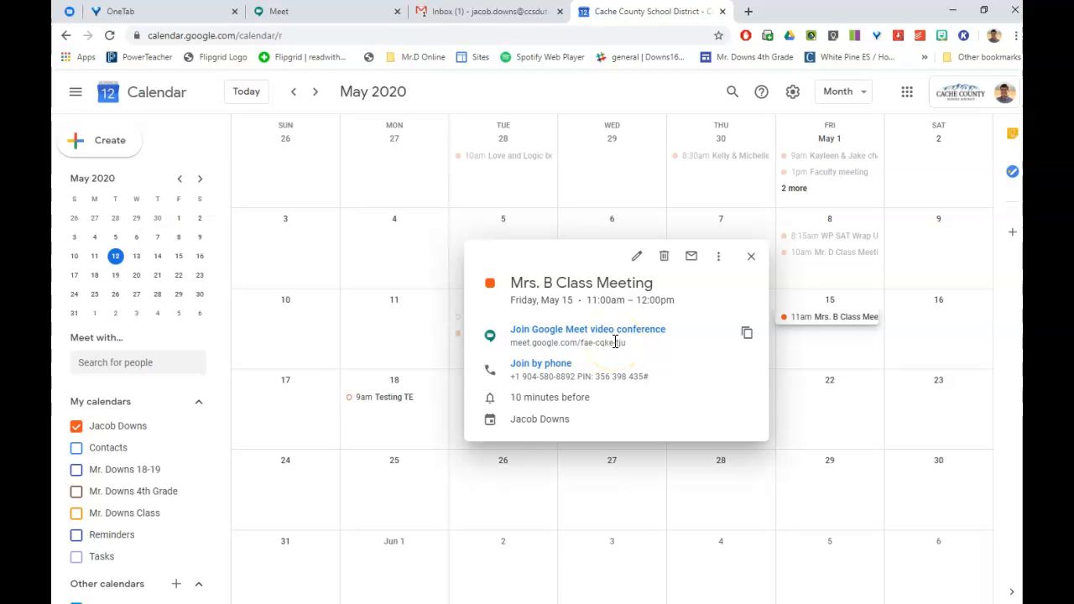
left_click(805, 339)
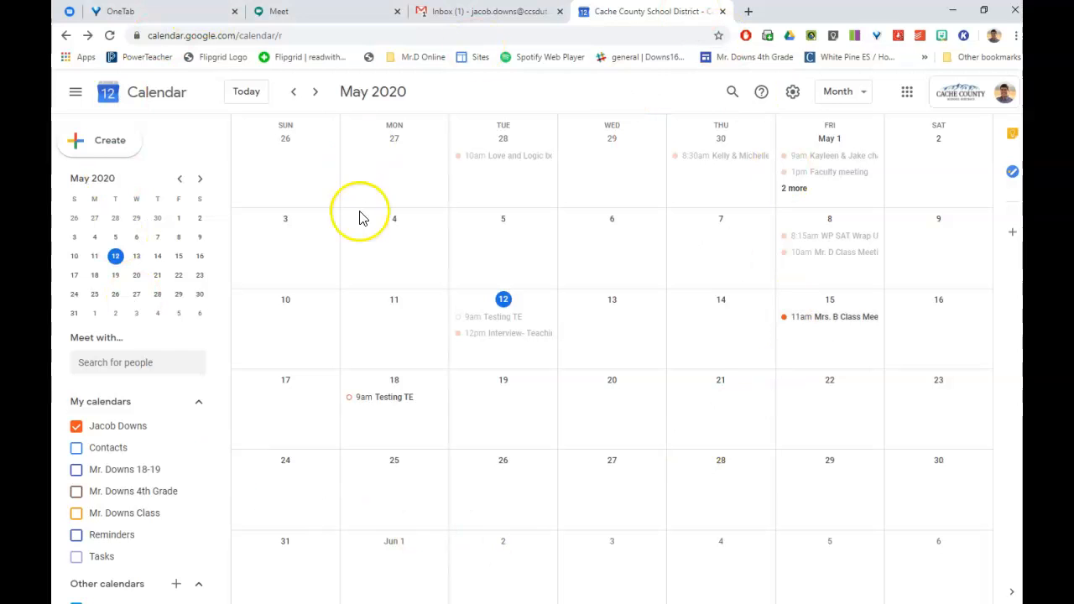
- Edit the May 15 class meeting to send an email reminder 30 minutes before, and save the event
left_click(839, 316)
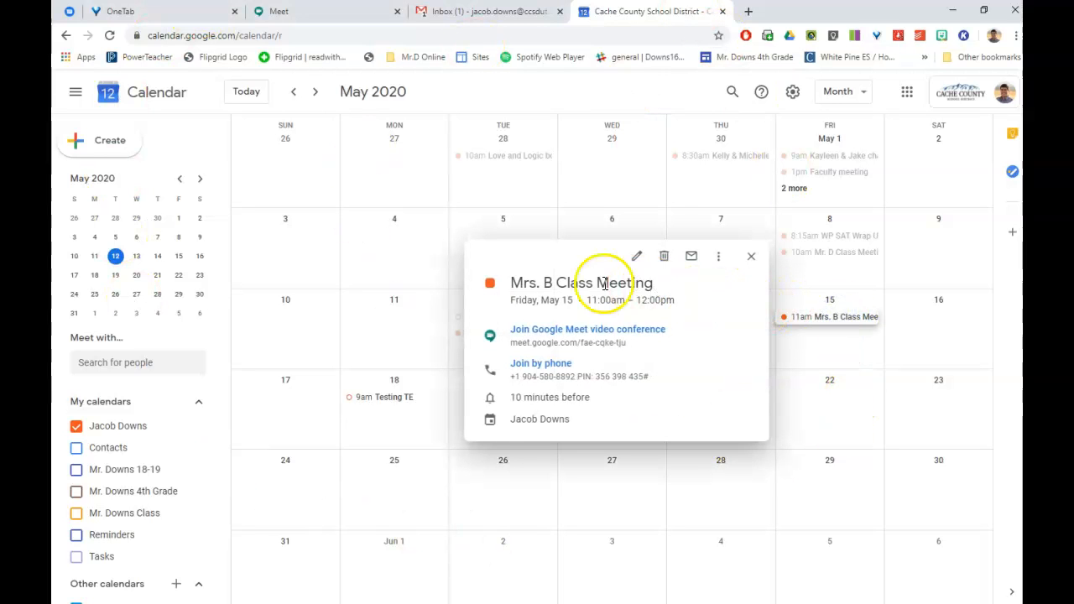
left_click(636, 256)
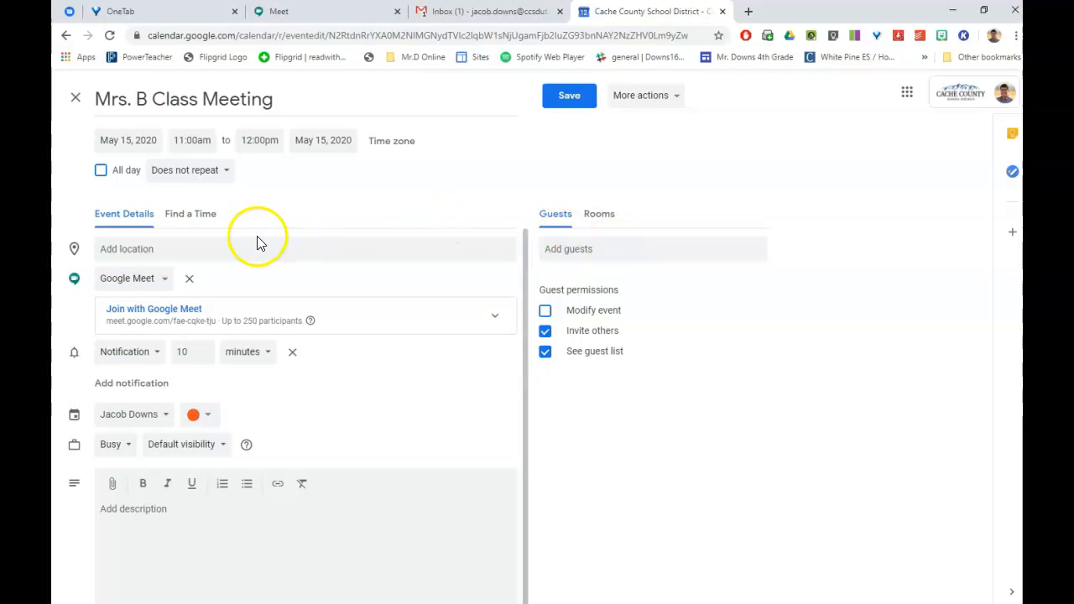
left_click(125, 354)
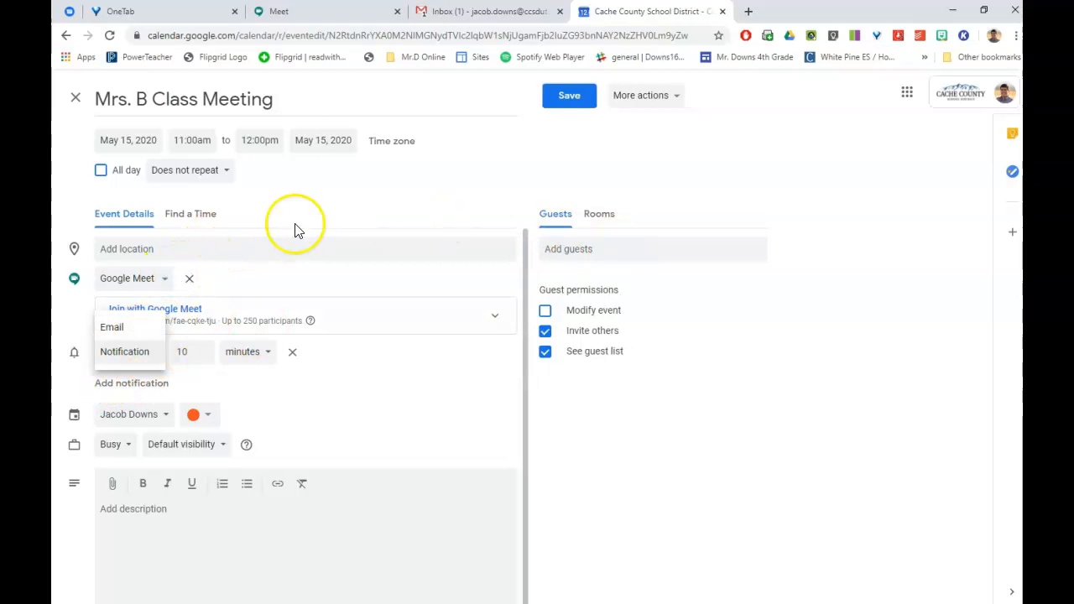
left_click(109, 326)
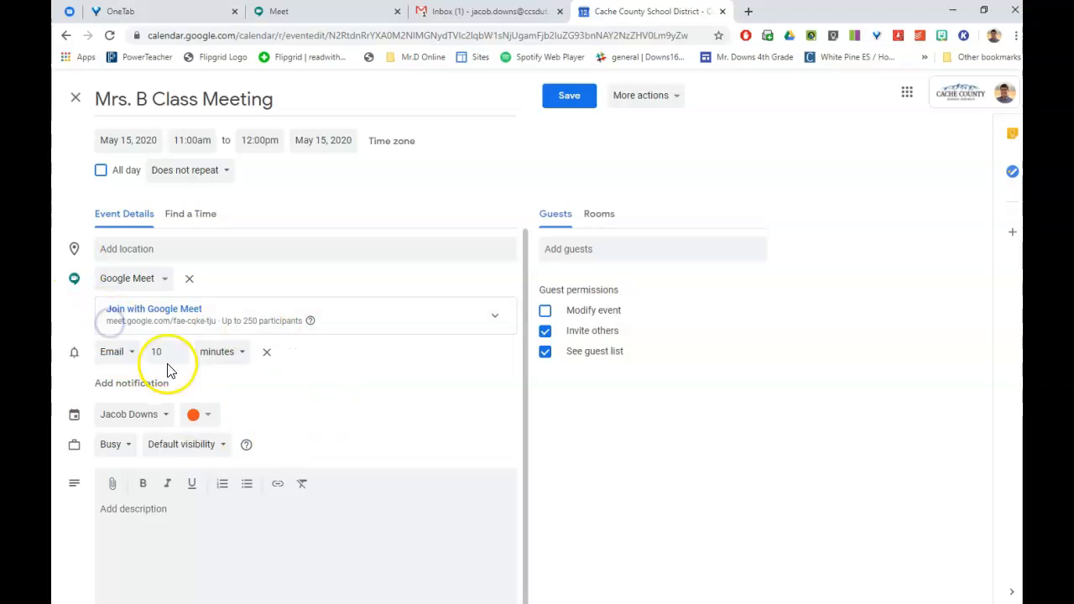
double_click(172, 351)
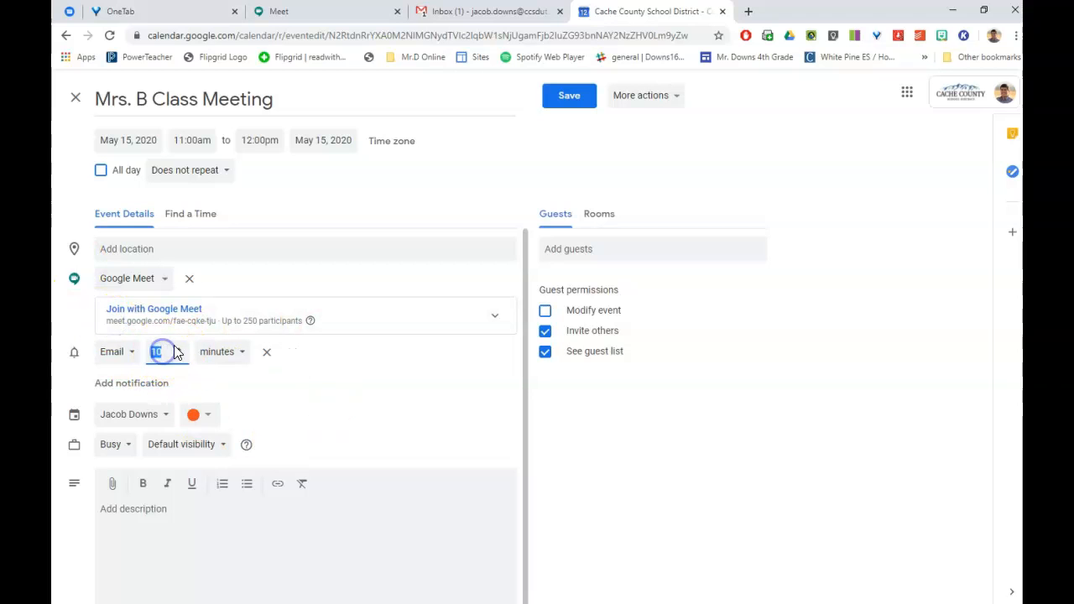
type("30")
left_click(302, 374)
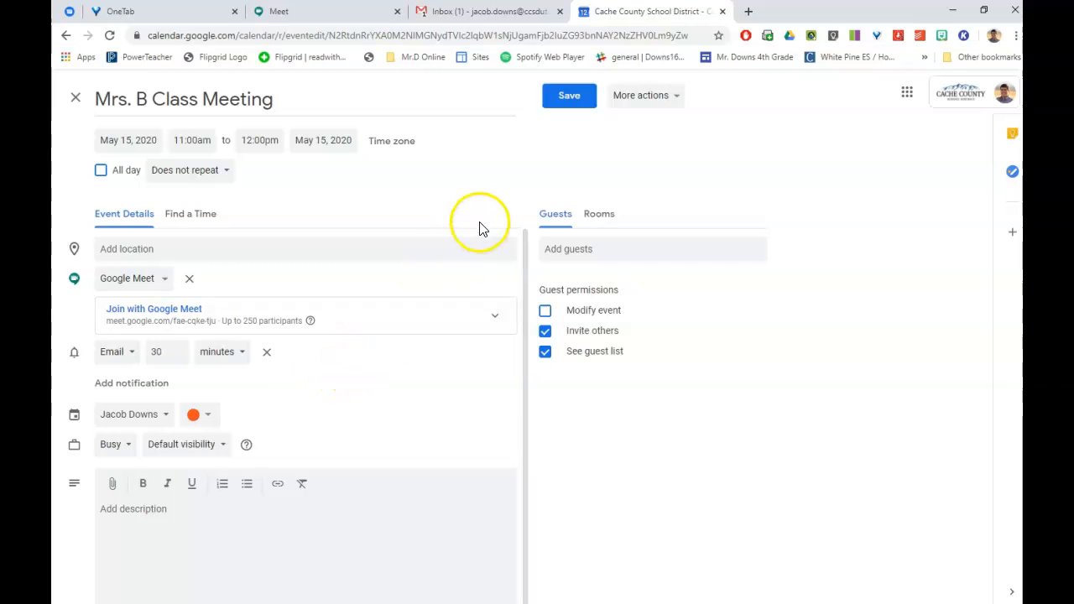
left_click(559, 113)
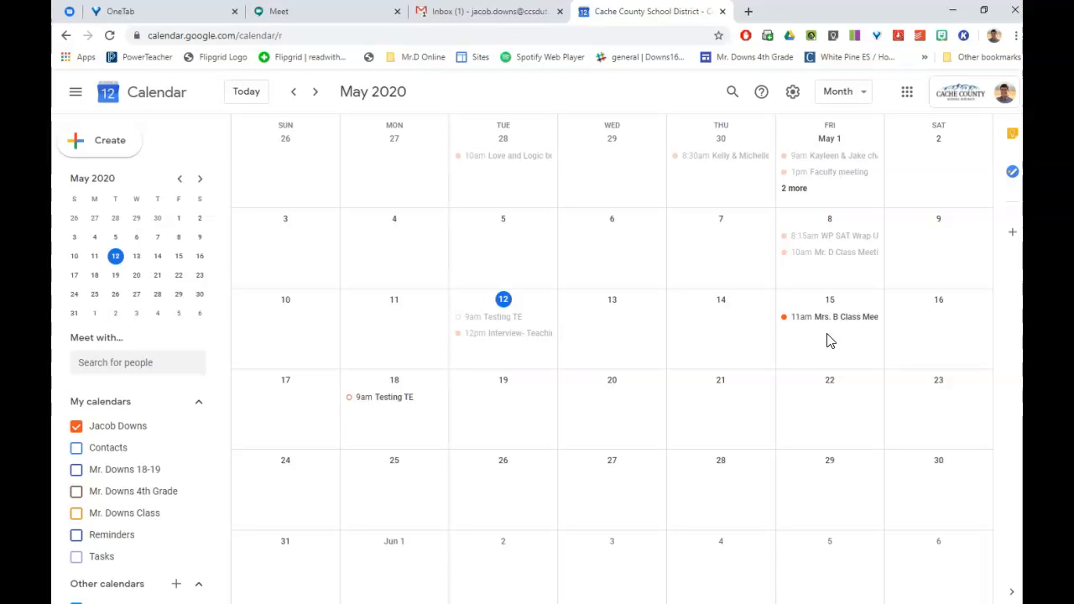
- Switch to the Google Meet home page to check the scheduled meetings
left_click(302, 12)
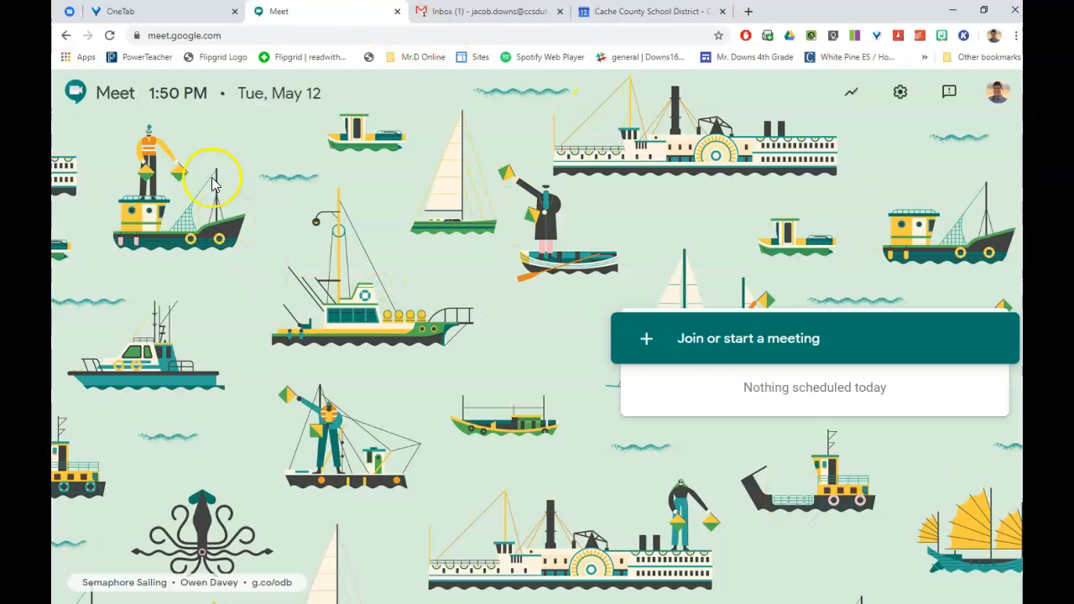